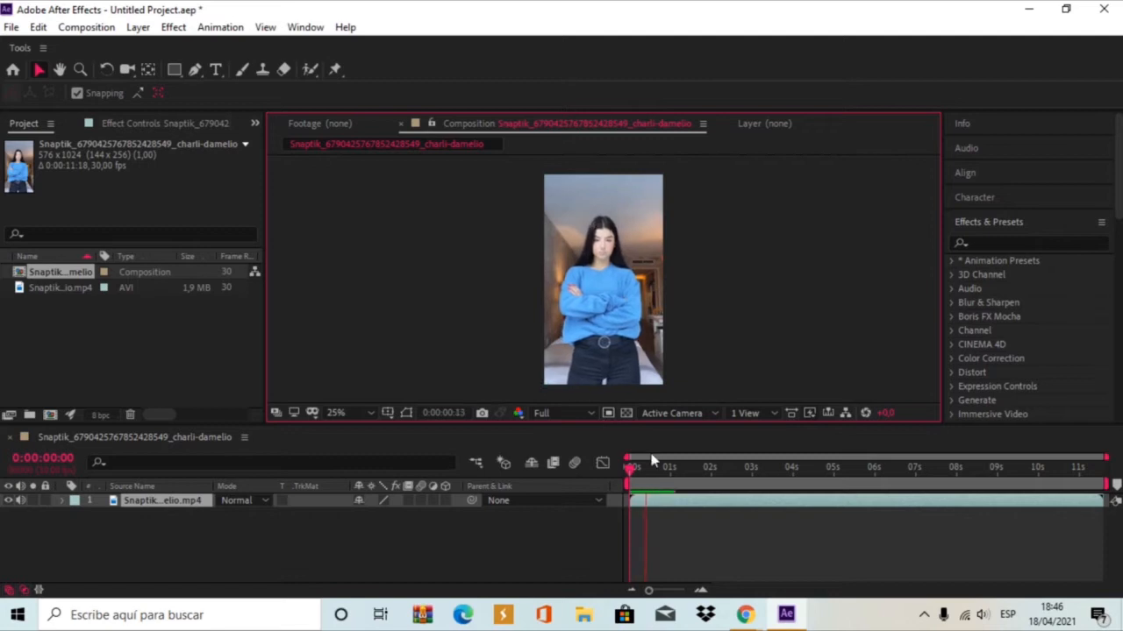
Split the video layer at 0:00:01:10 and delete the part after the cut.
click(684, 474)
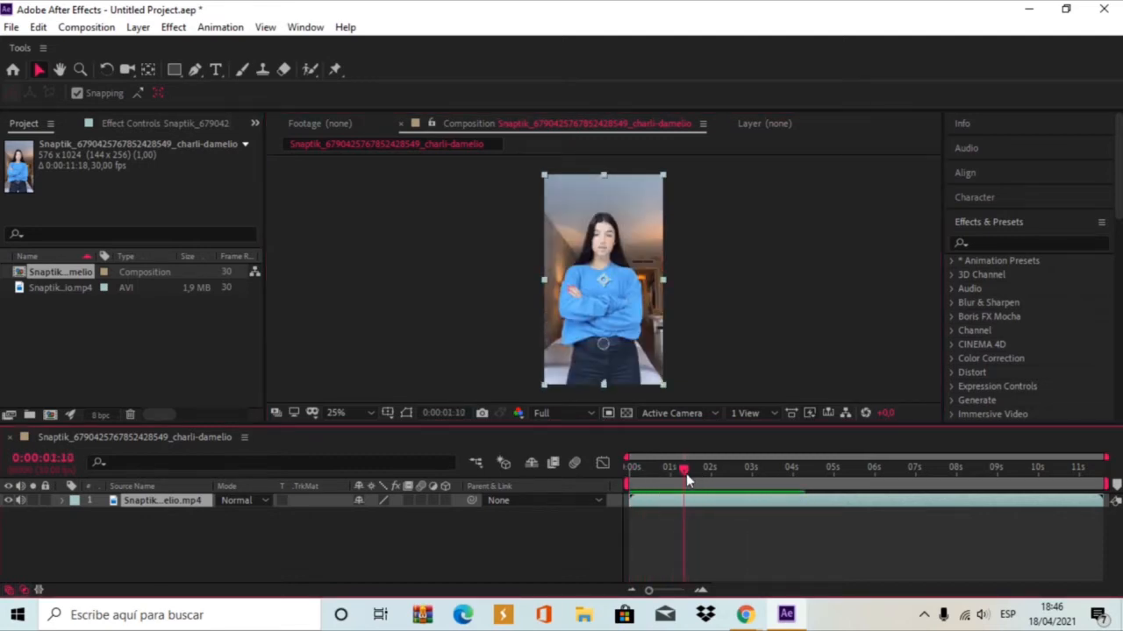
key(ctrl+shift+d)
key(Delete)
Pre-compose the trimmed clip from the start of the timeline, moving all attributes into the new composition.
key(Home)
click(639, 506)
right_click(636, 506)
click(689, 431)
click(422, 317)
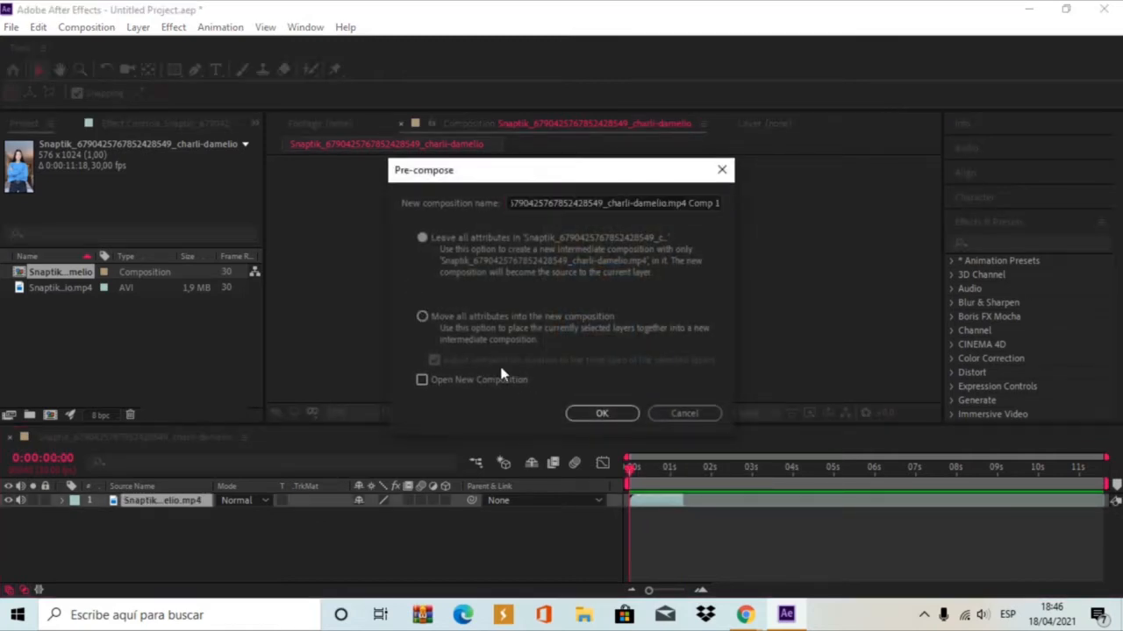
click(603, 414)
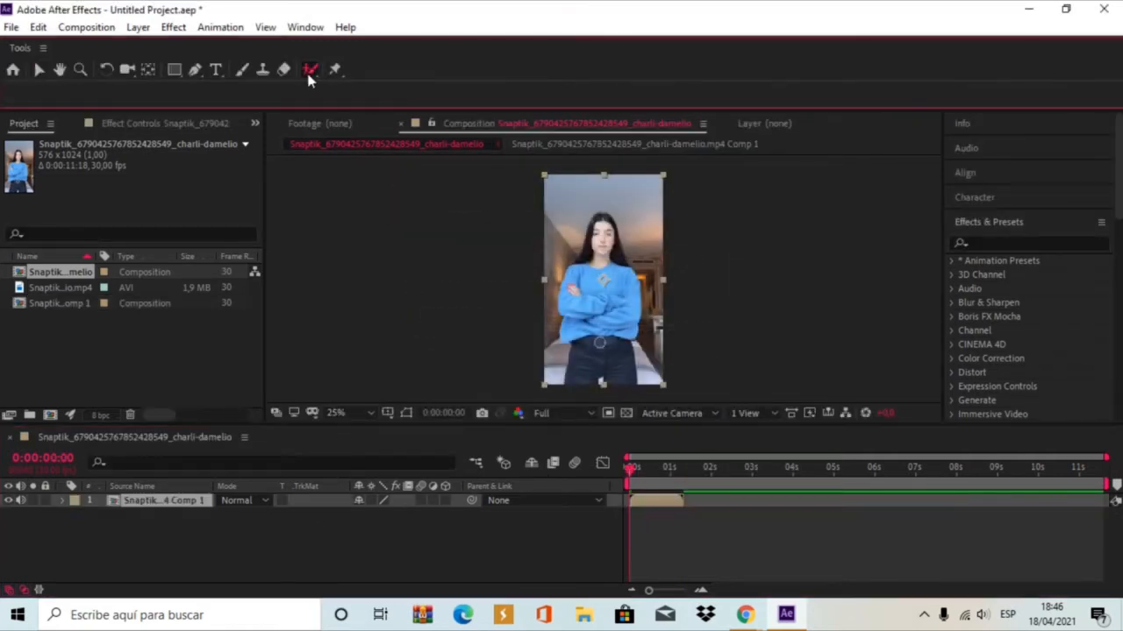
Open the pre-composed layer for rotoscoping and paint Roto Brush foreground strokes over the woman from face to legs.
double_click(637, 504)
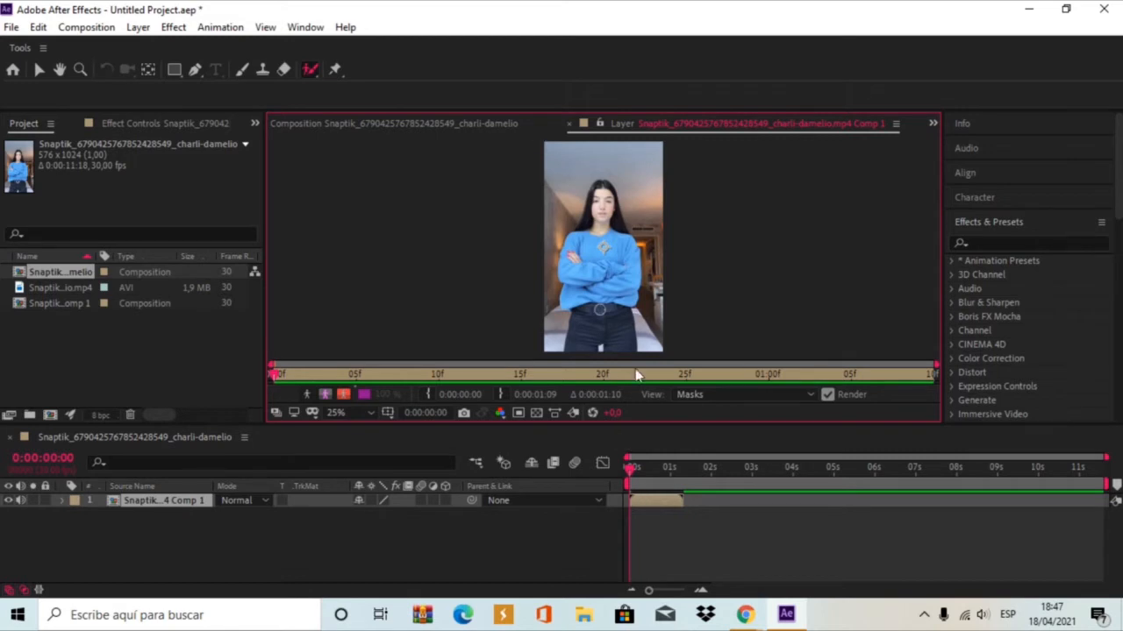
drag(597, 219, 607, 303)
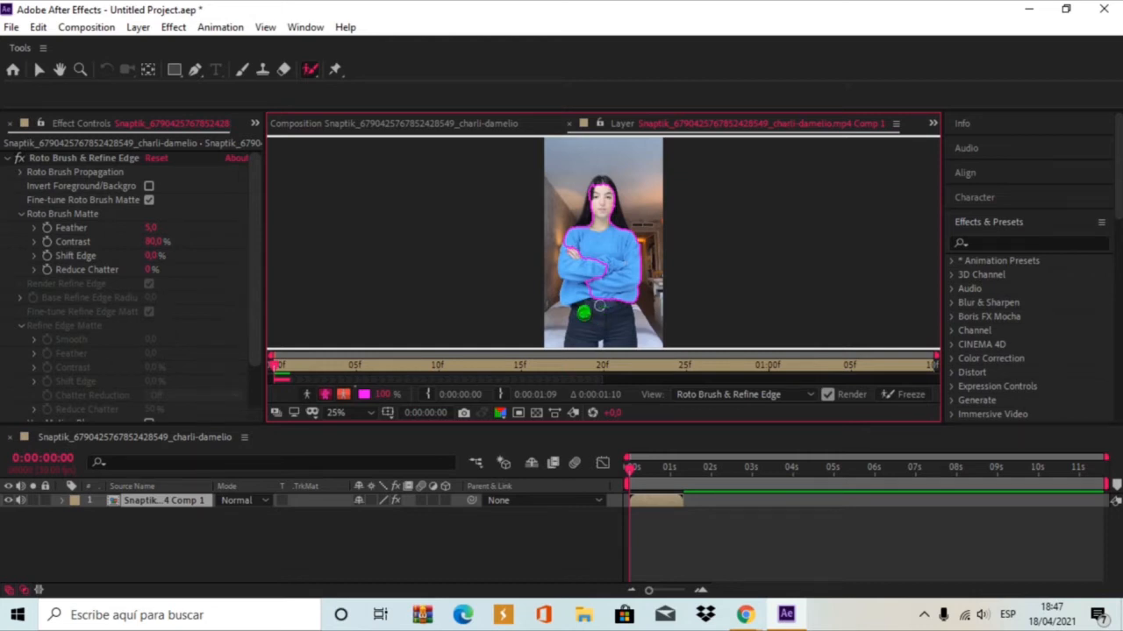
mouse_move(592, 321)
mouse_down()
mouse_move(576, 213)
mouse_move(602, 243)
mouse_up()
Refine the Roto Brush selection around the waist, legs and head, subtracting background that lies outside the woman's outline.
scroll(561, 193, up, 1)
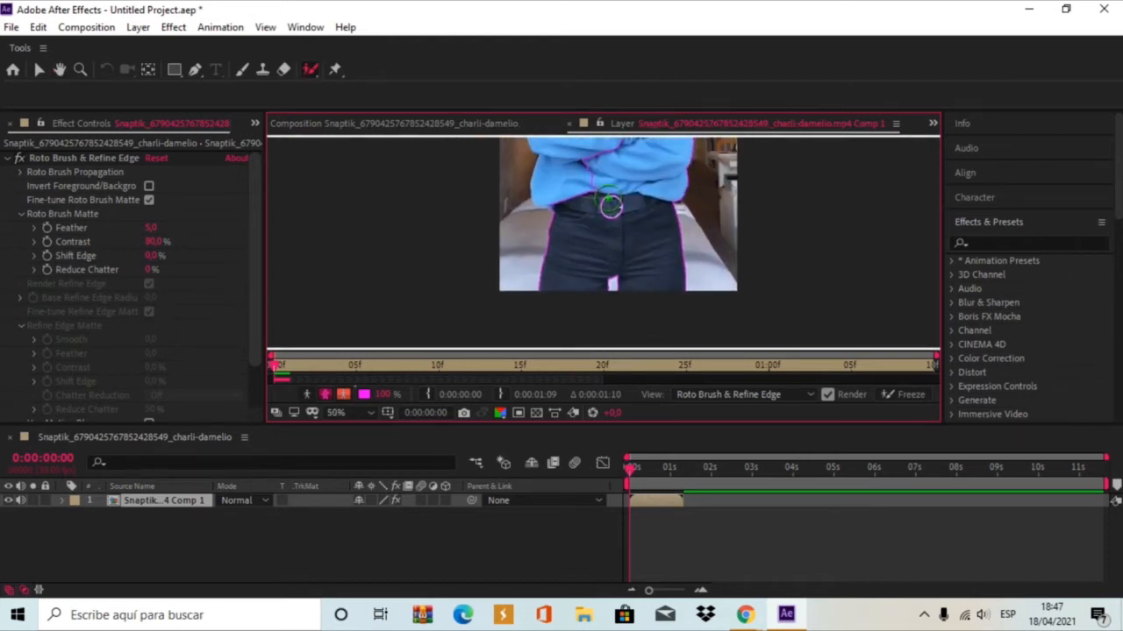
scroll(563, 250, up, 2)
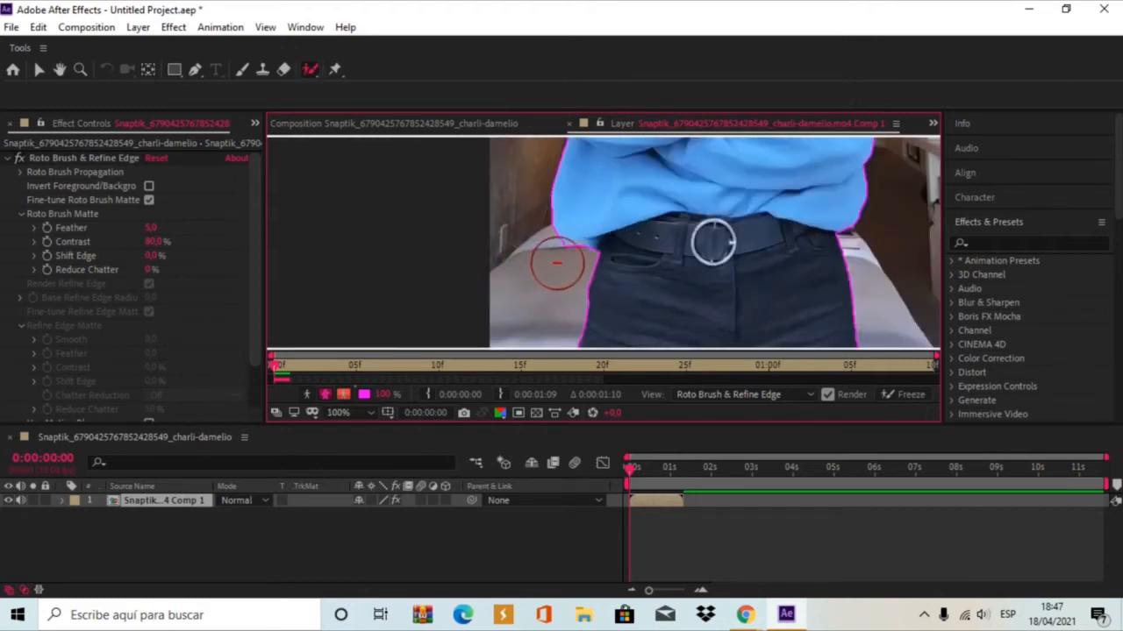
click(596, 227)
drag(619, 191, 499, 292)
drag(699, 198, 743, 268)
drag(615, 191, 607, 336)
drag(609, 242, 607, 273)
drag(690, 268, 649, 332)
click(620, 201)
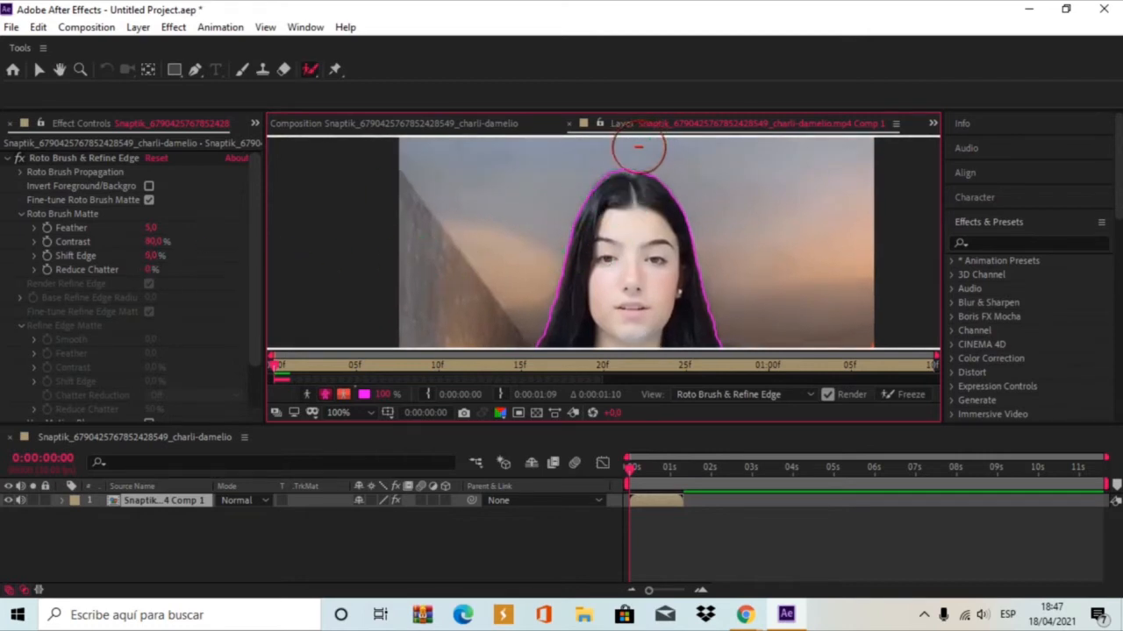
drag(638, 147, 572, 141)
Set the Roto Brush Matte Feather to 26.8.
drag(151, 227, 202, 227)
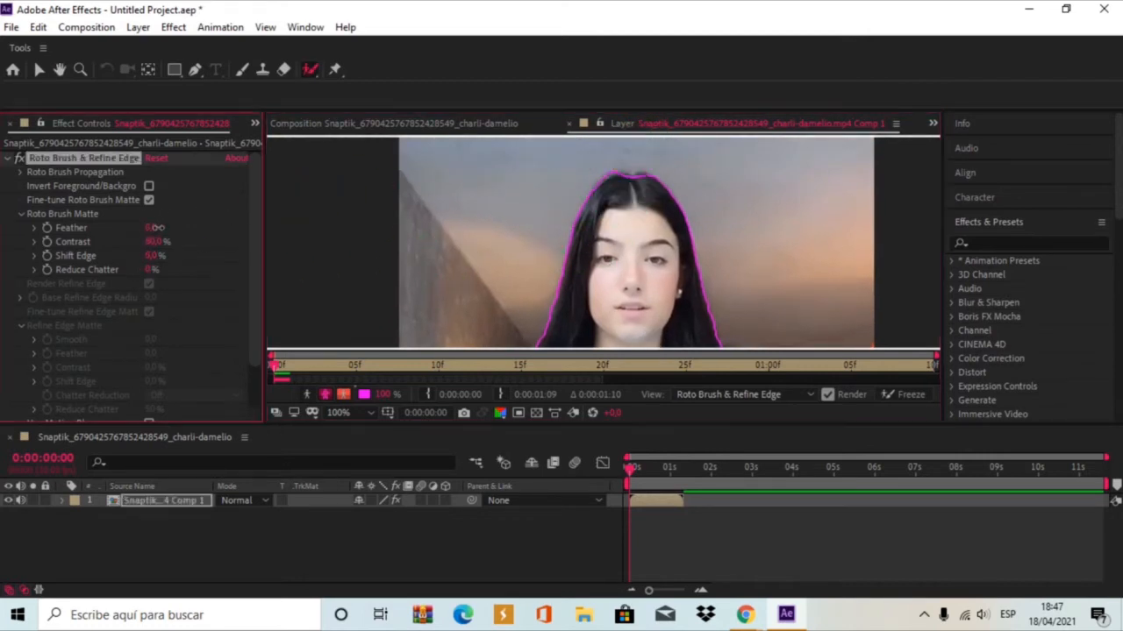
drag(297, 224, 300, 225)
scroll(538, 261, down, 1)
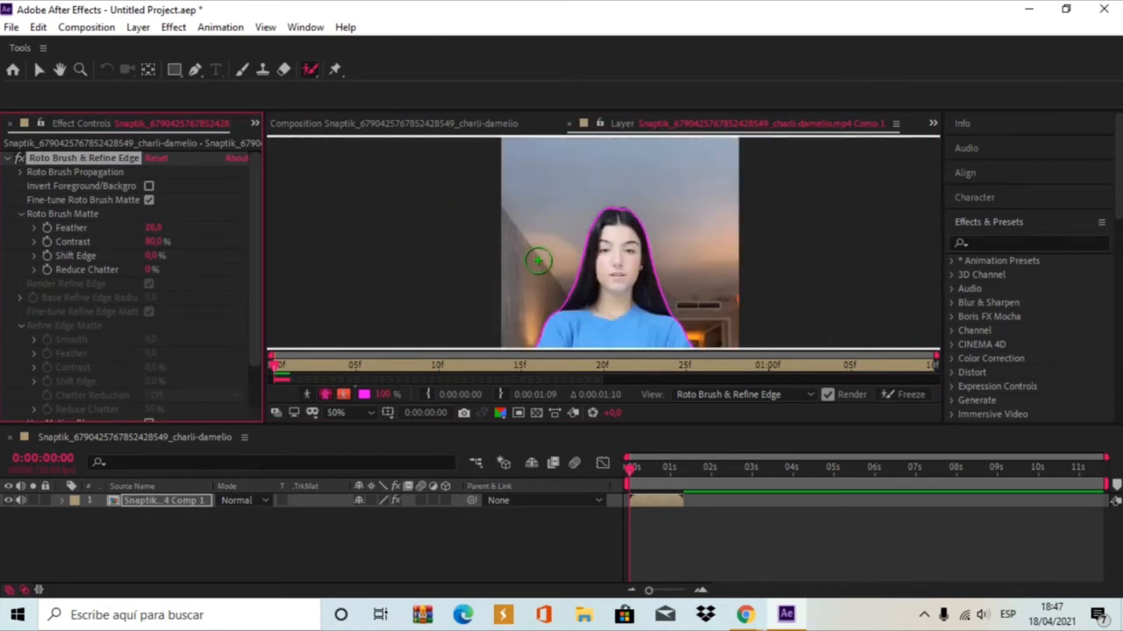
Turn off the alpha boundary overlay and view the whole cutout against black.
drag(519, 294, 509, 187)
click(535, 410)
click(535, 410)
scroll(482, 211, down, 1)
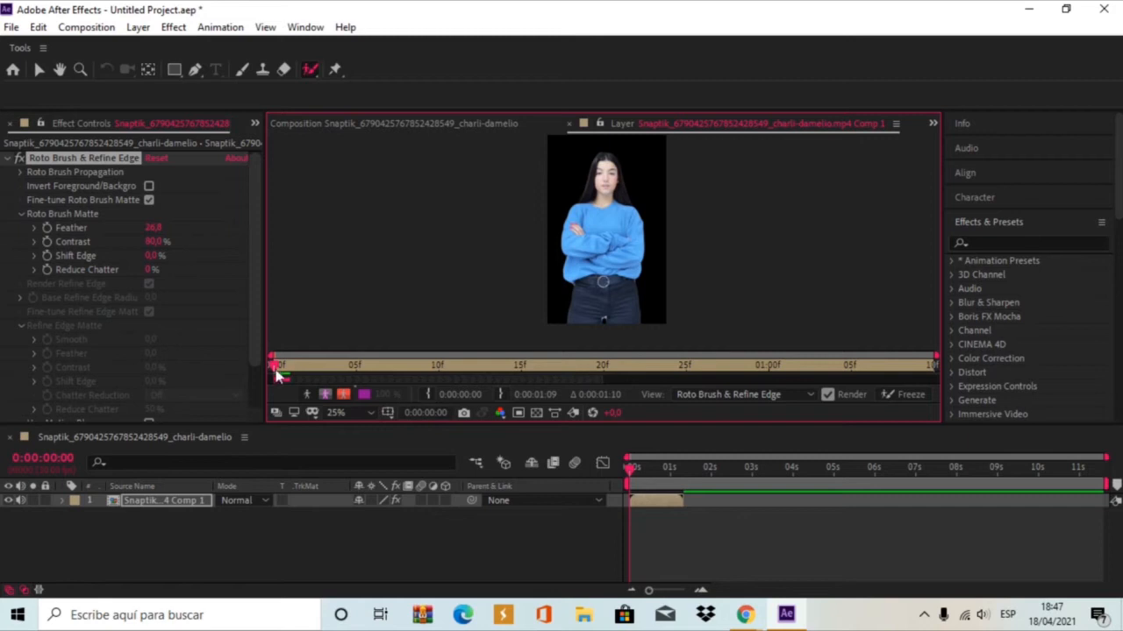
Show the Alpha Boundary and inspect the woman's roto outline at 0:00:00:19 and 0:00:01:08.
drag(469, 380, 575, 380)
click(500, 412)
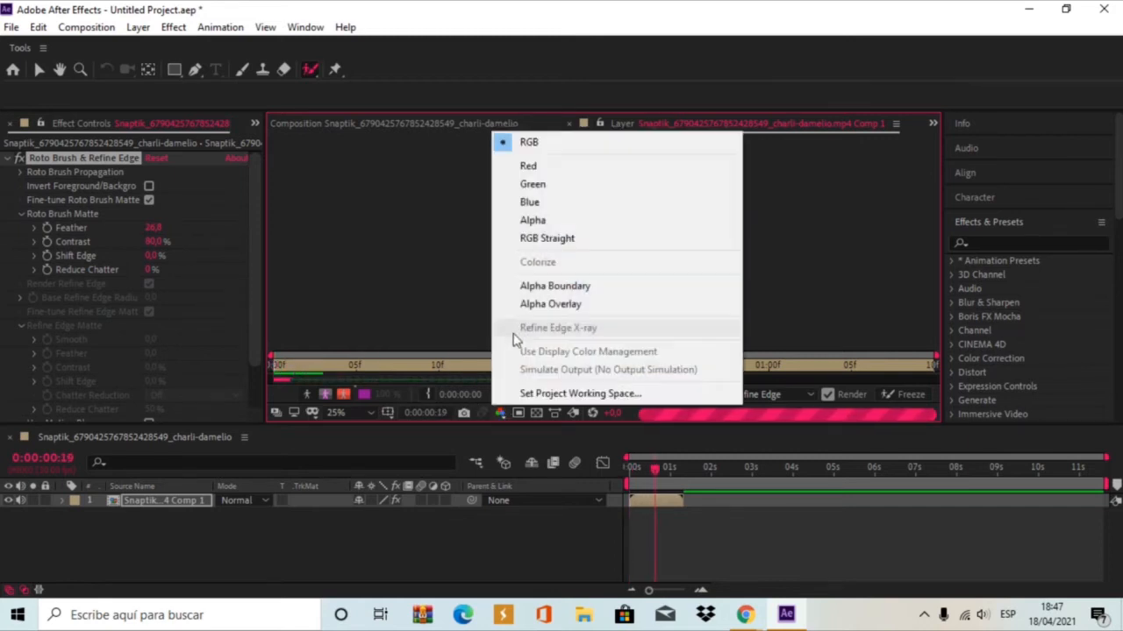
click(528, 285)
scroll(585, 227, up, 6)
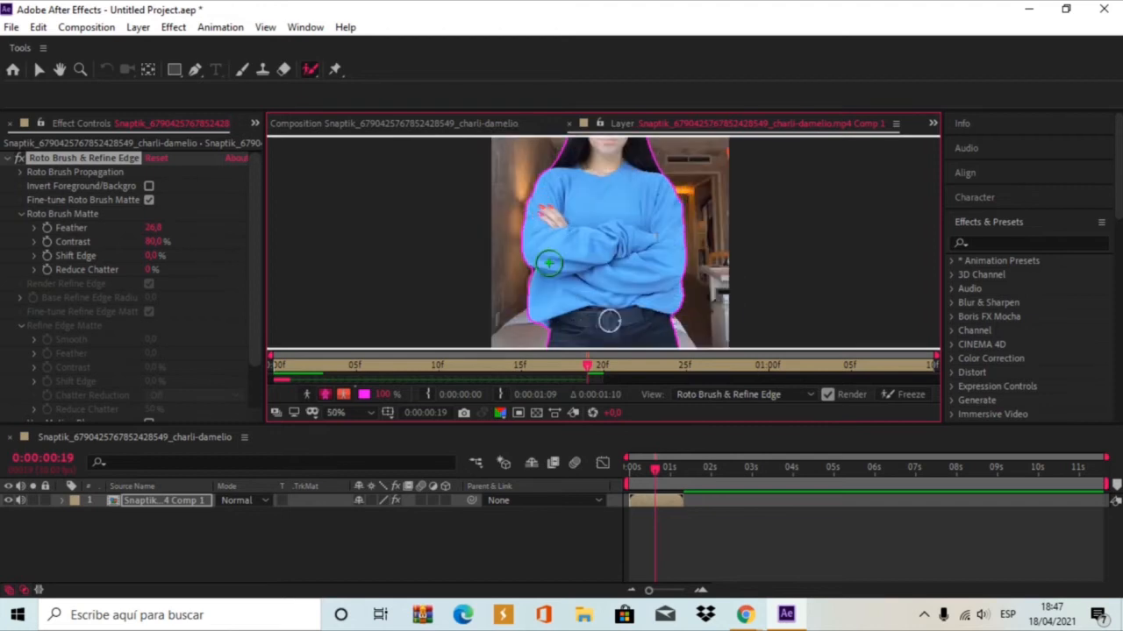
key(space)
drag(570, 227, 488, 97)
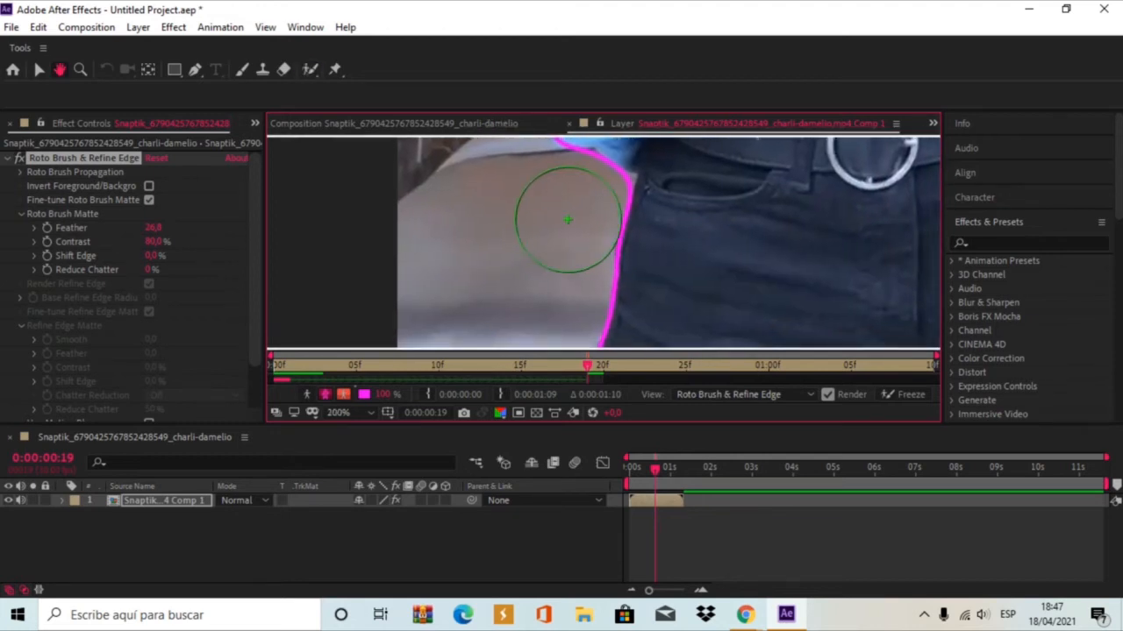
scroll(526, 259, down, 5)
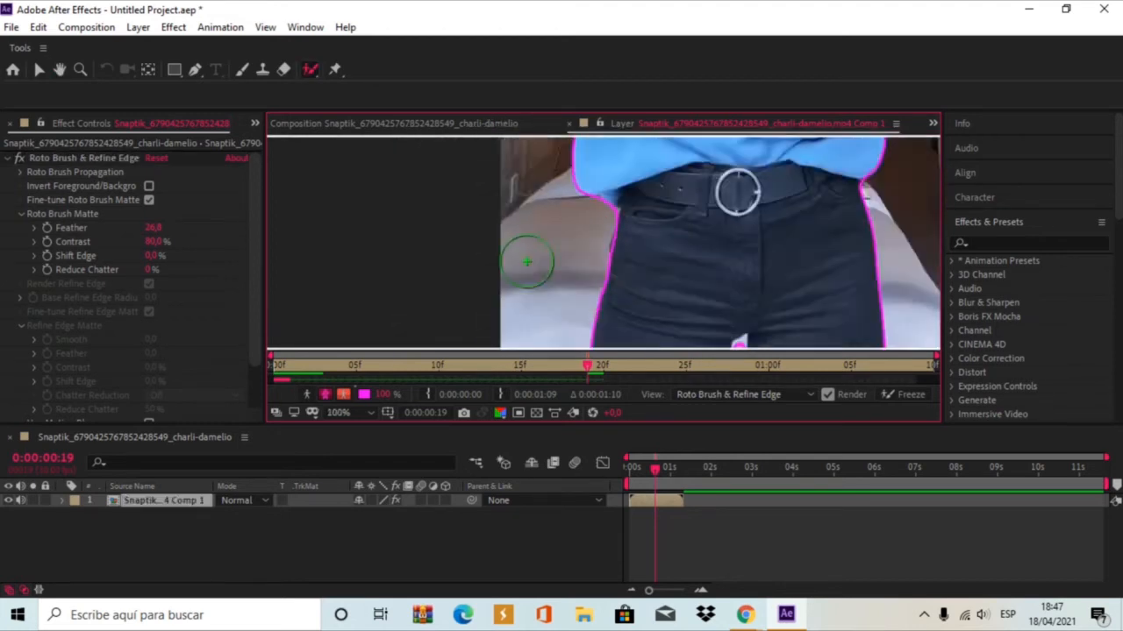
mouse_move(751, 370)
mouse_down()
mouse_move(927, 385)
mouse_move(904, 376)
mouse_up()
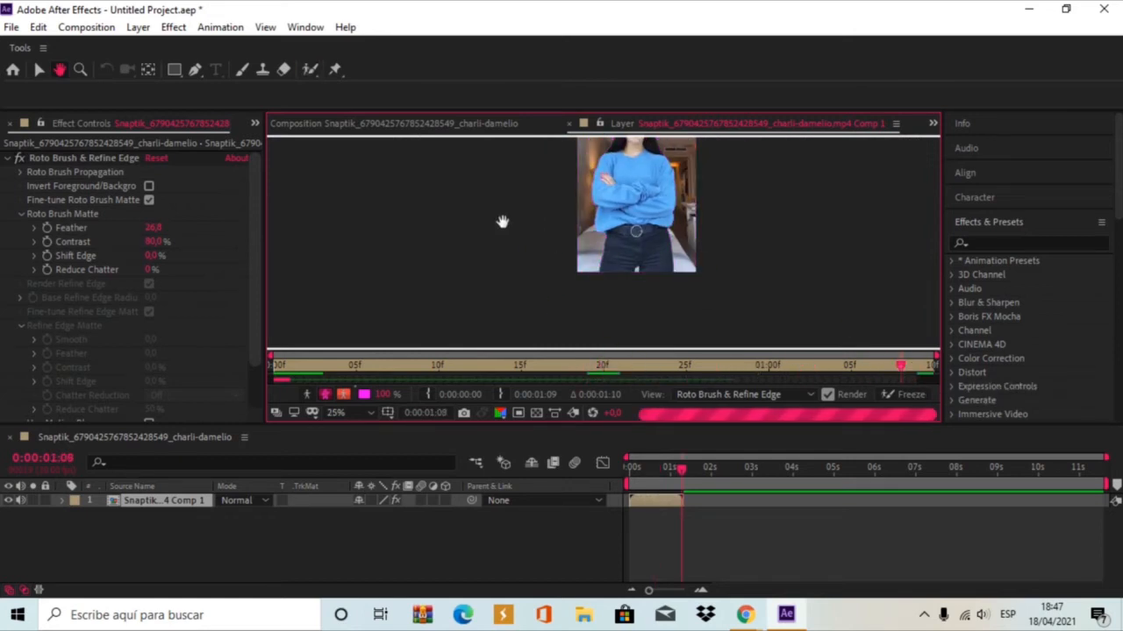
drag(502, 221, 501, 257)
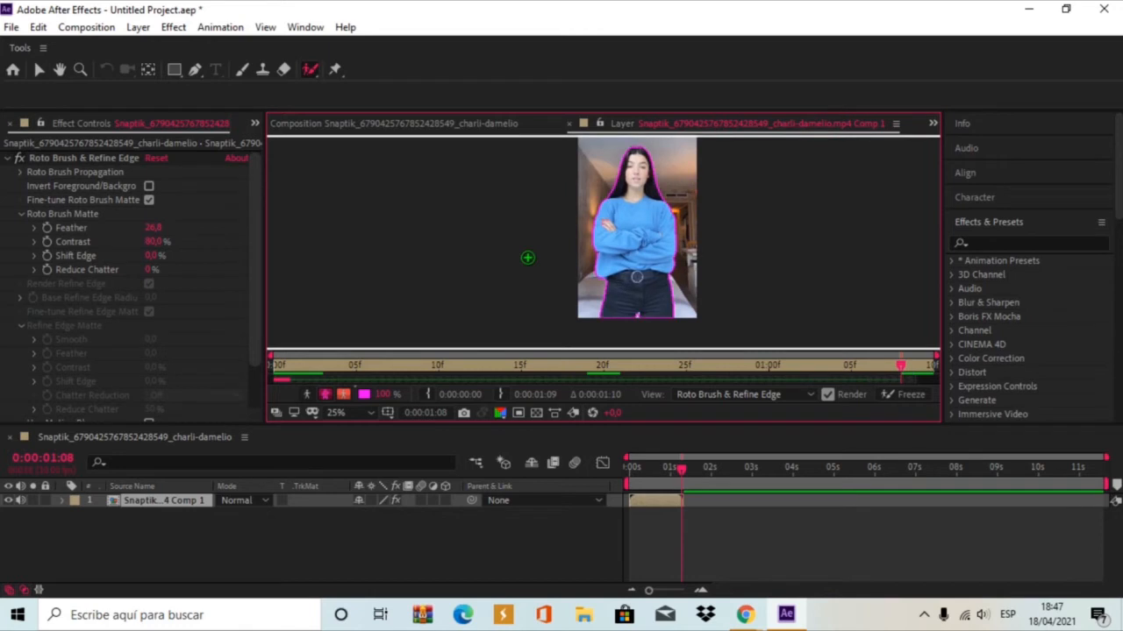
Return to the main composition and duplicate the rotoscoped layer.
click(496, 127)
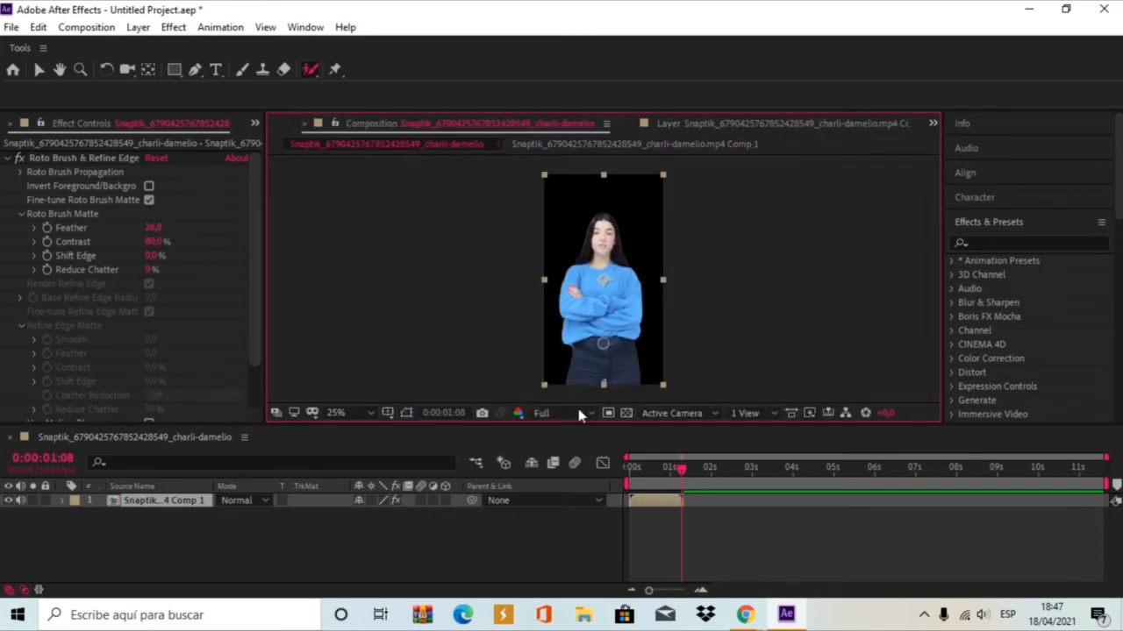
key(ctrl+d)
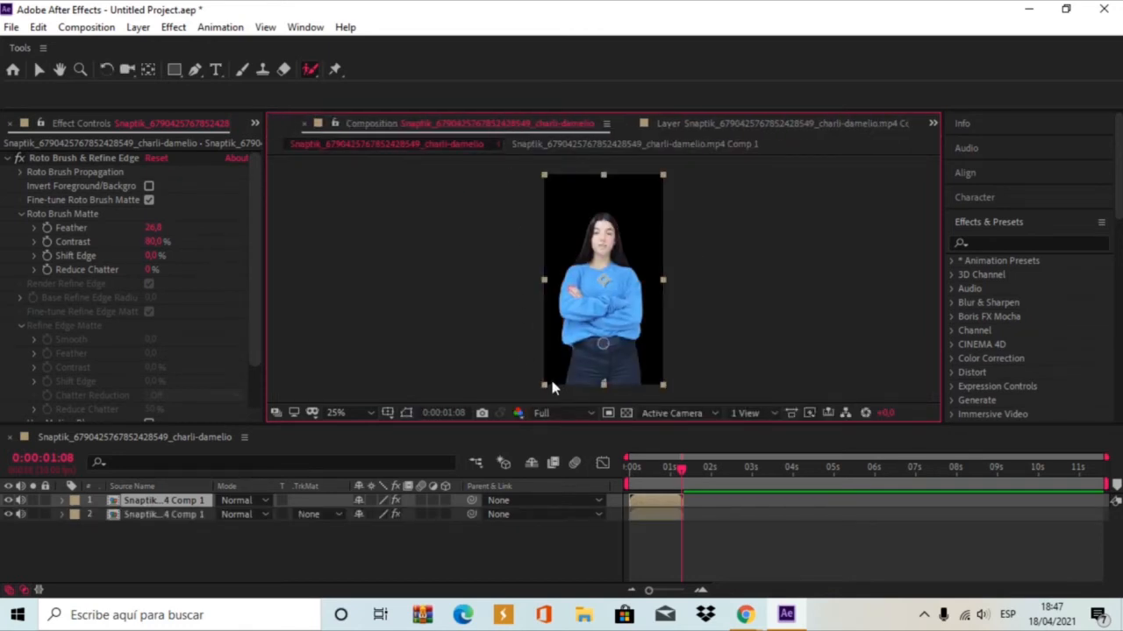
drag(458, 499, 468, 525)
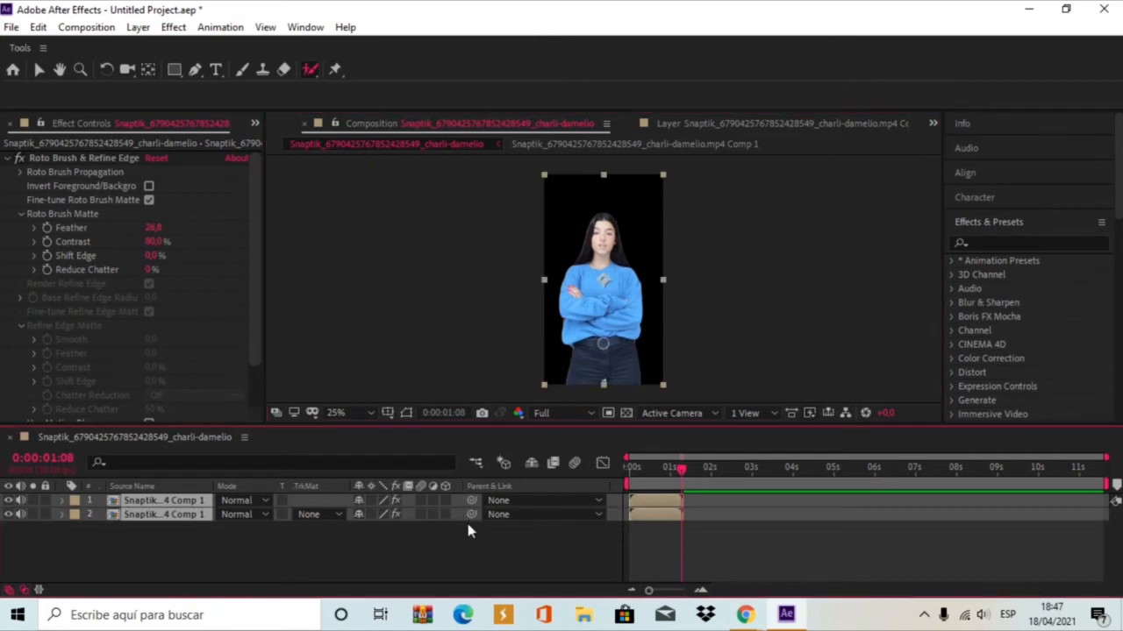
key(ctrl+d)
key(ctrl+z)
Delete the Roto Brush & Refine Edge effect from the lower layer copy and set the preview resolution to Quarter.
drag(680, 473, 619, 513)
click(619, 515)
click(53, 164)
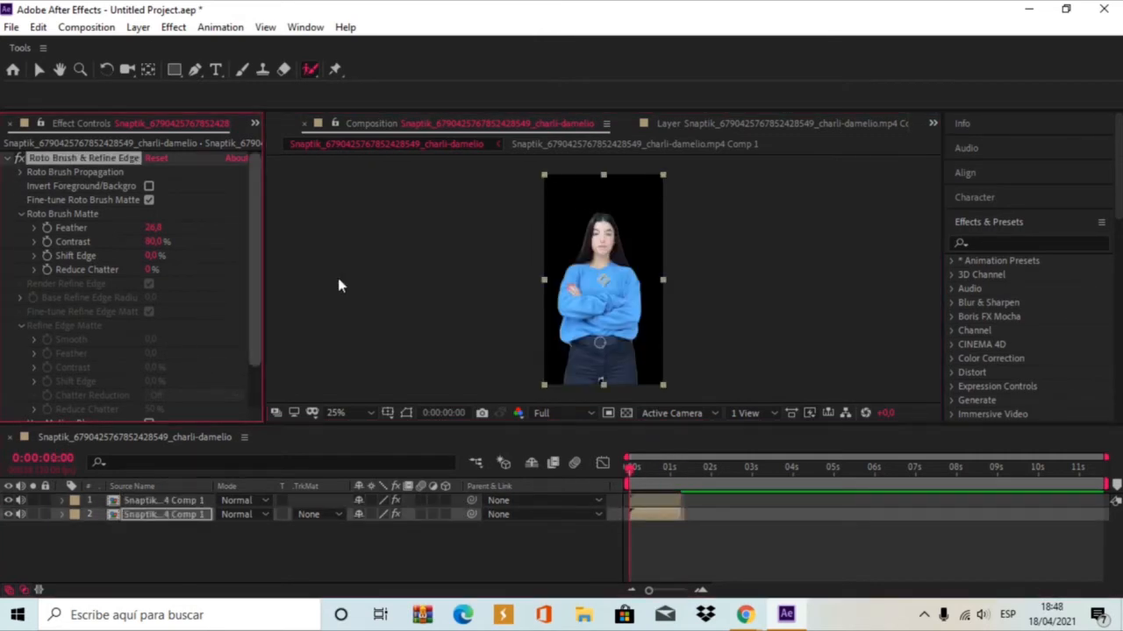
key(Delete)
click(556, 413)
click(560, 507)
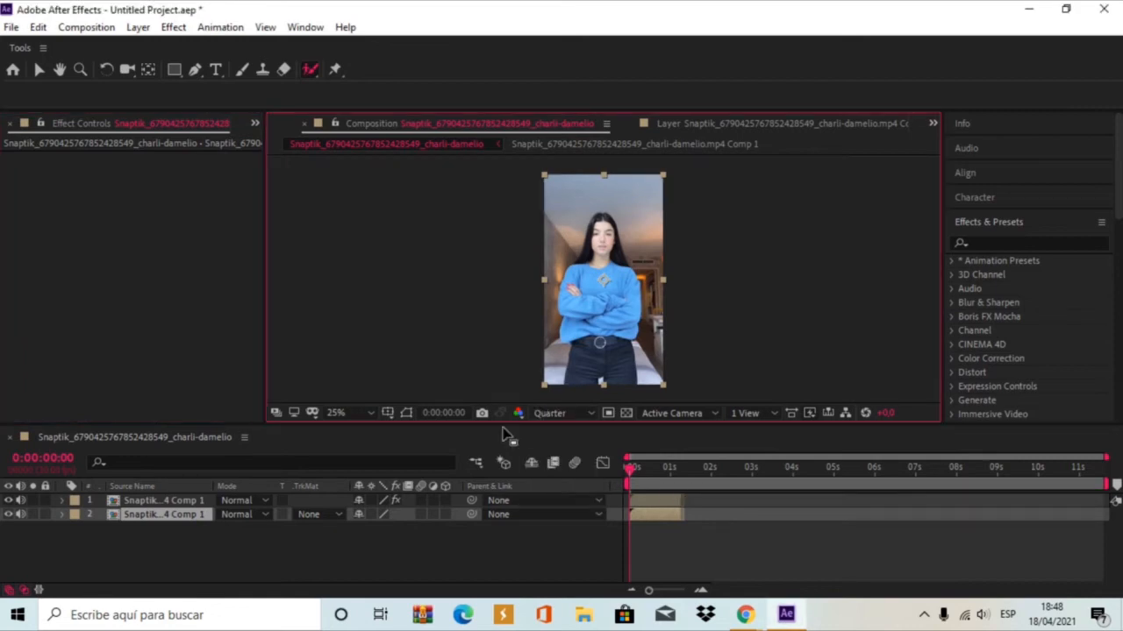
Open the RTFX extension and move its window clear of the composition preview.
click(305, 27)
mouse_move(431, 105)
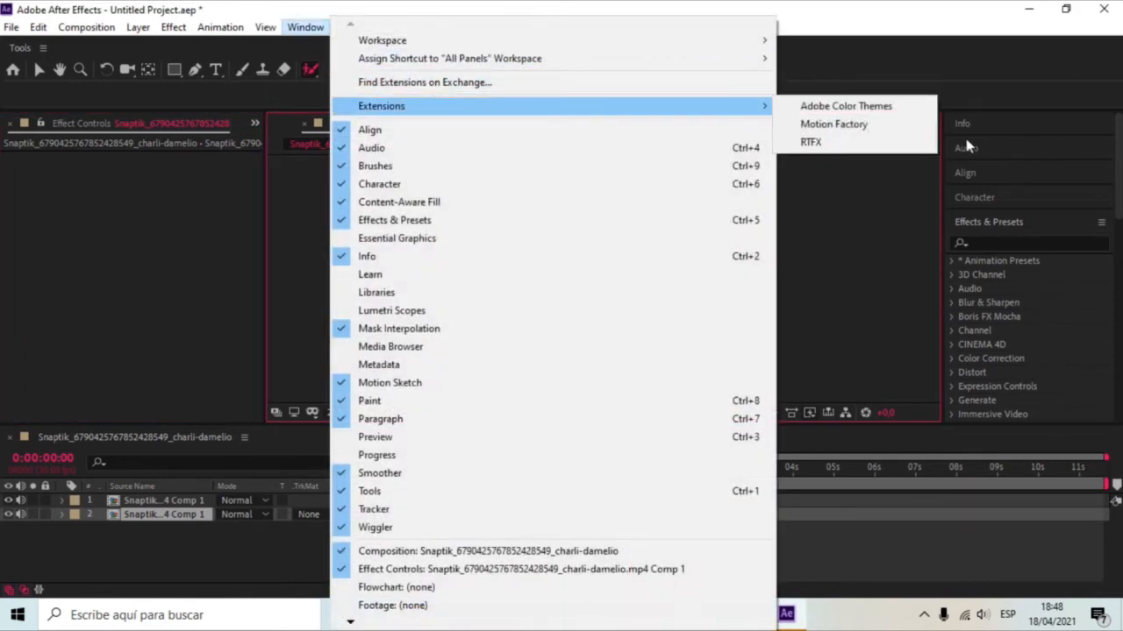
click(879, 141)
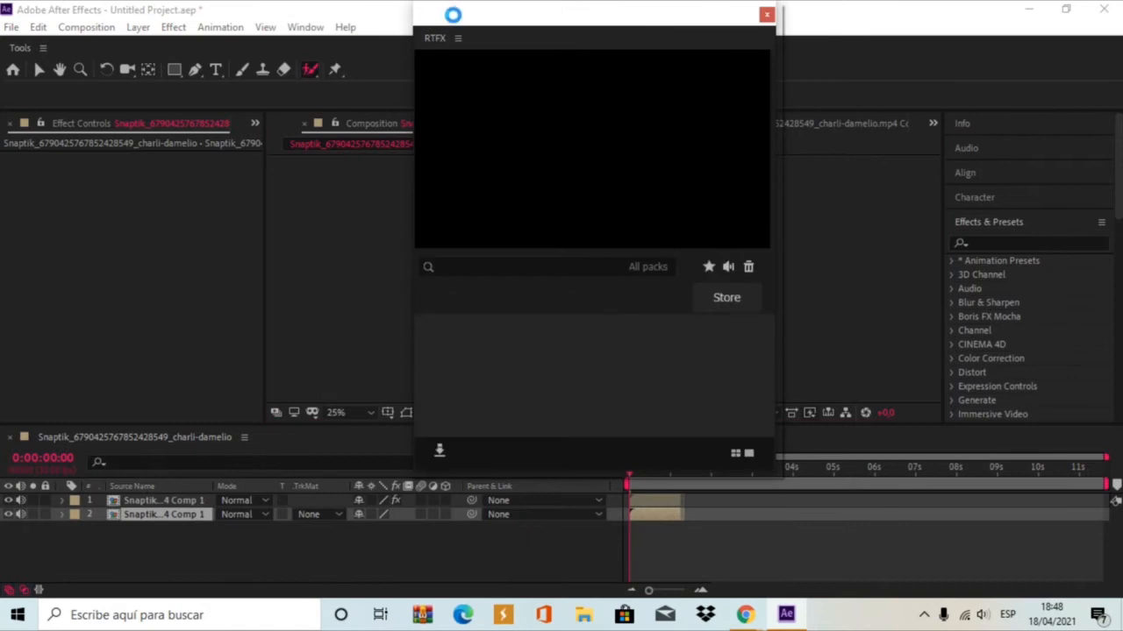
drag(476, 25, 84, 70)
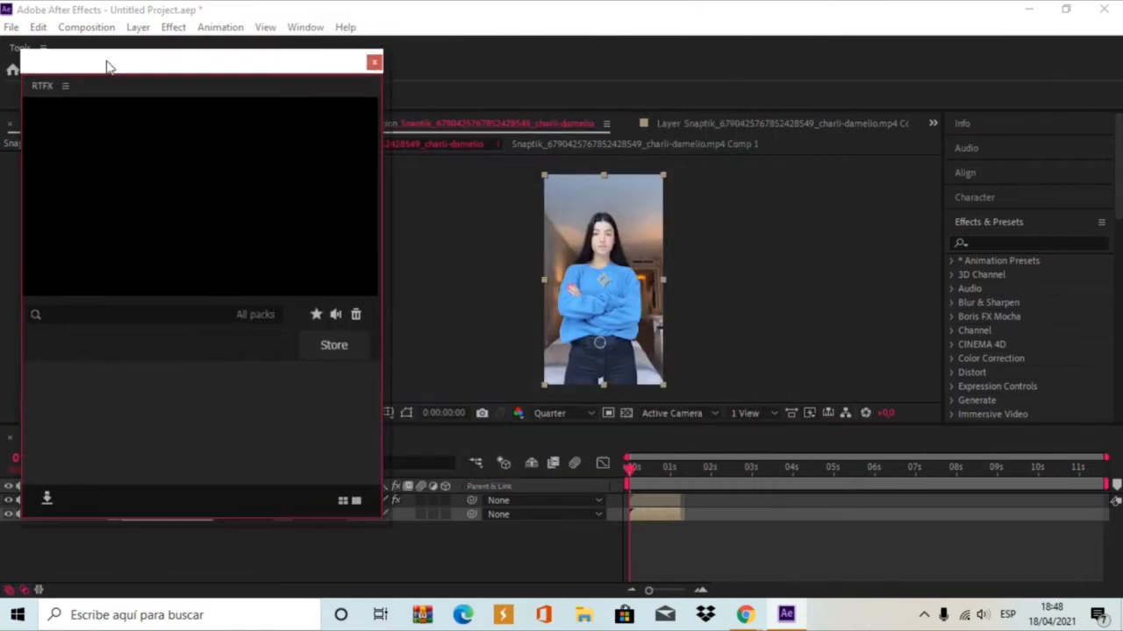
Browse the Electricity, Explosion and neighbouring FX element categories in RTFX and preview their animations.
click(37, 376)
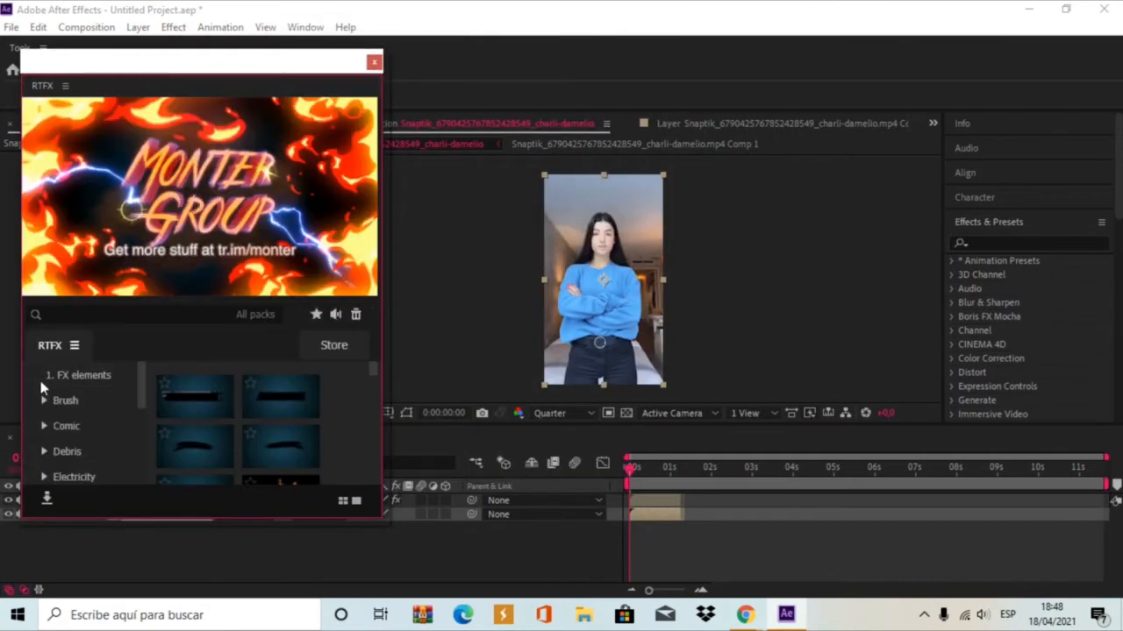
scroll(39, 425, down, 2)
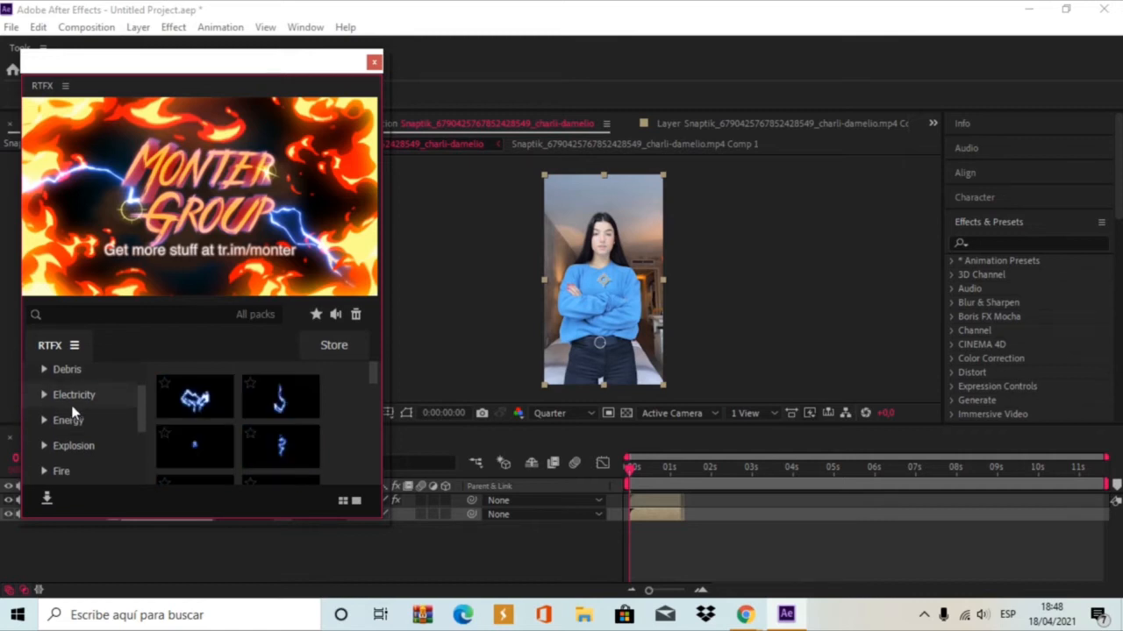
scroll(233, 421, down, 6)
scroll(270, 404, down, 2)
scroll(200, 436, down, 3)
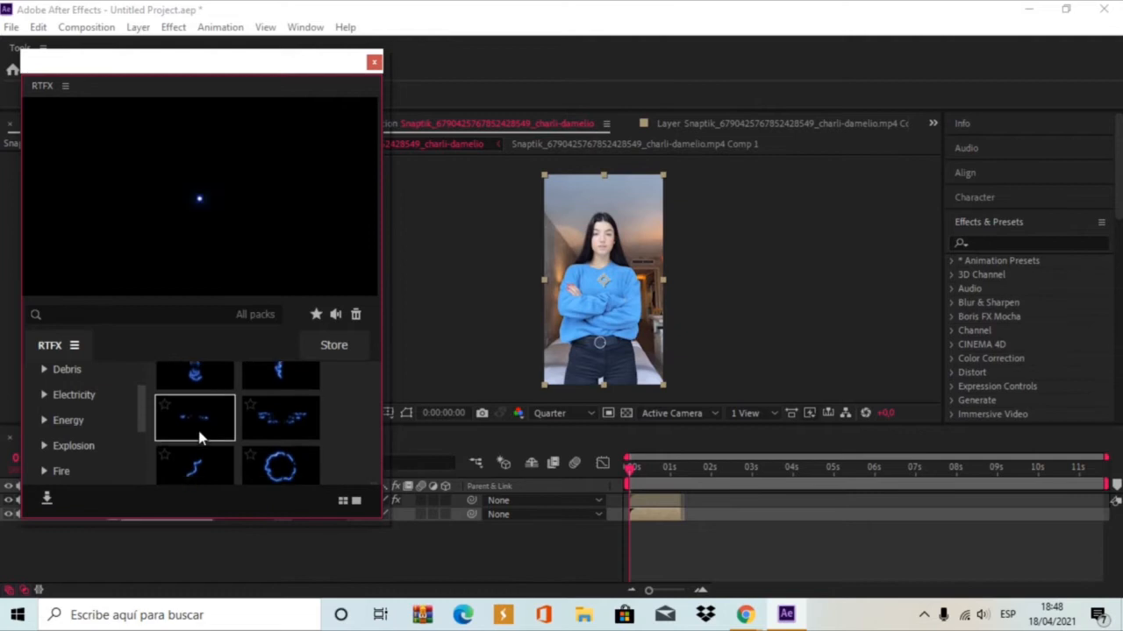
click(48, 446)
scroll(268, 453, up, 4)
scroll(270, 447, down, 2)
scroll(76, 428, down, 4)
scroll(55, 438, up, 2)
click(46, 409)
click(45, 386)
scroll(52, 405, up, 3)
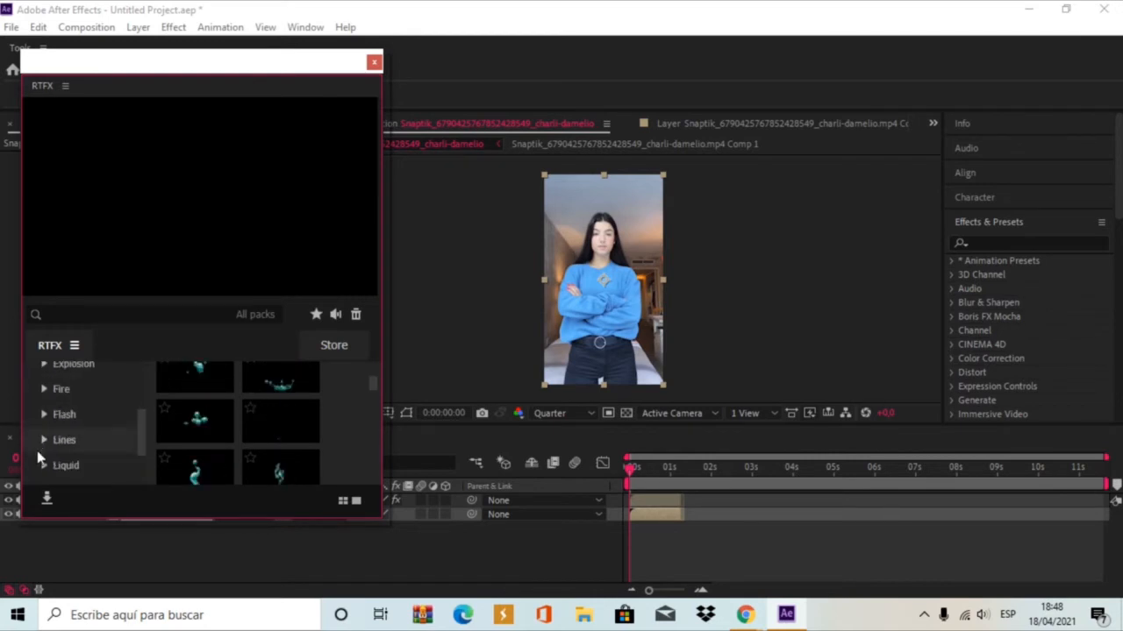
Browse the Fire category of RTFX elements and preview their animations to find a pair of fire wings.
click(45, 389)
scroll(265, 406, down, 2)
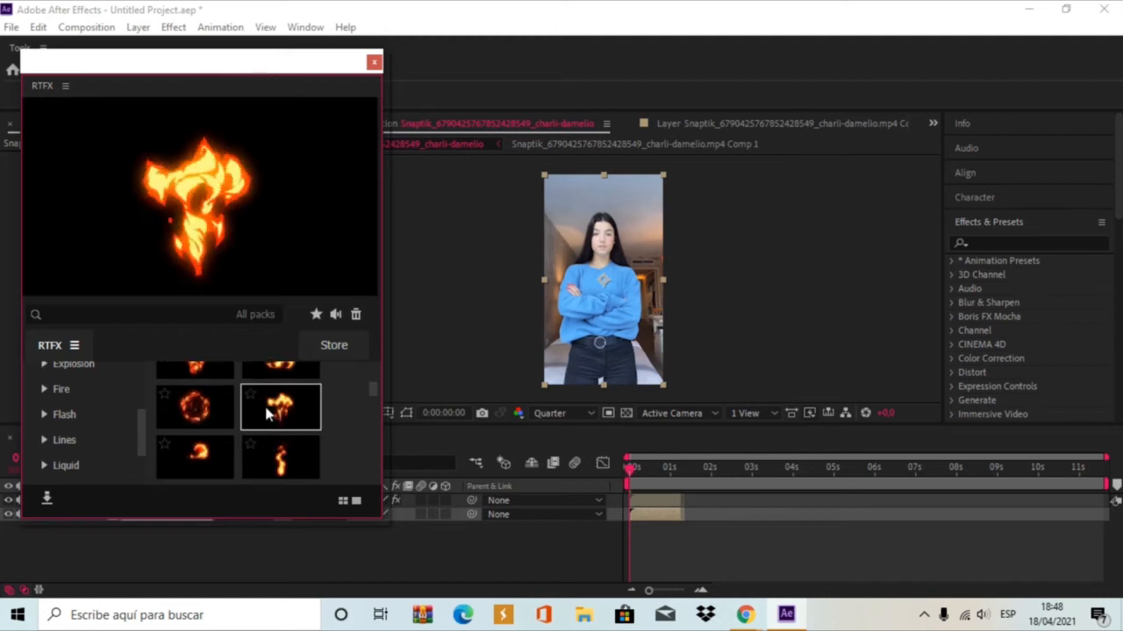
scroll(267, 410, down, 1)
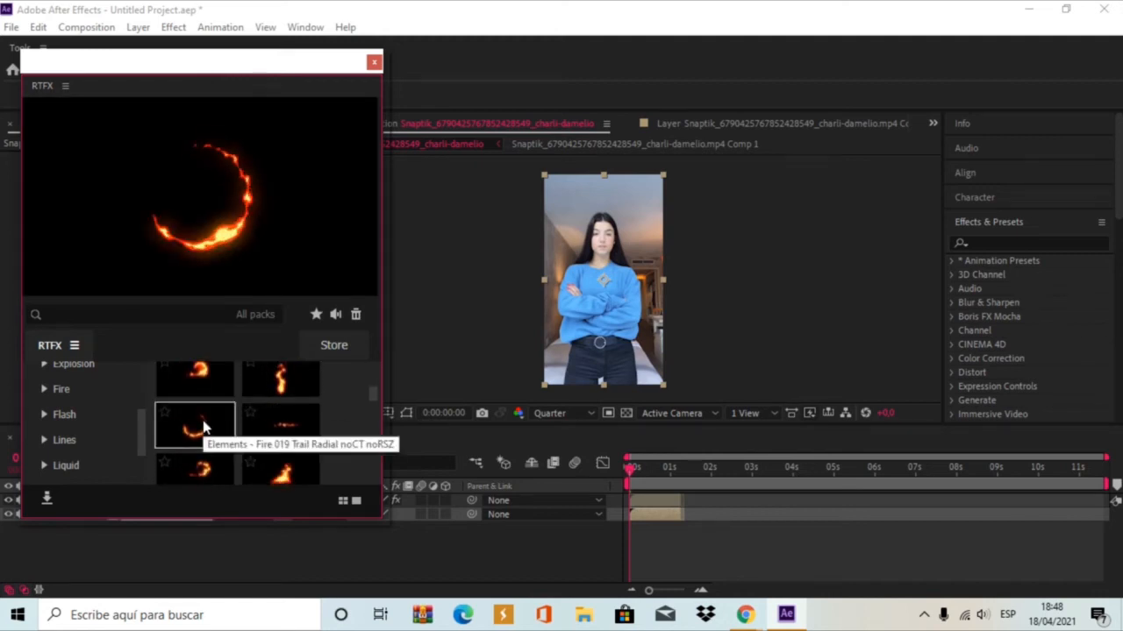
scroll(197, 421, down, 1)
scroll(206, 407, down, 1)
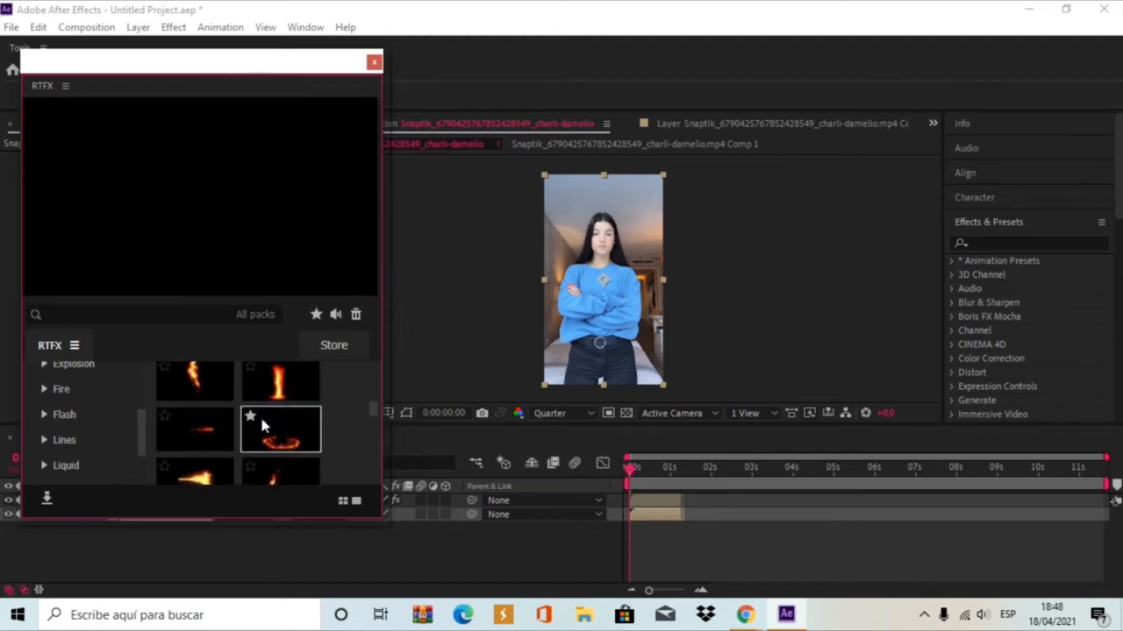
scroll(260, 414, down, 1)
scroll(263, 406, down, 2)
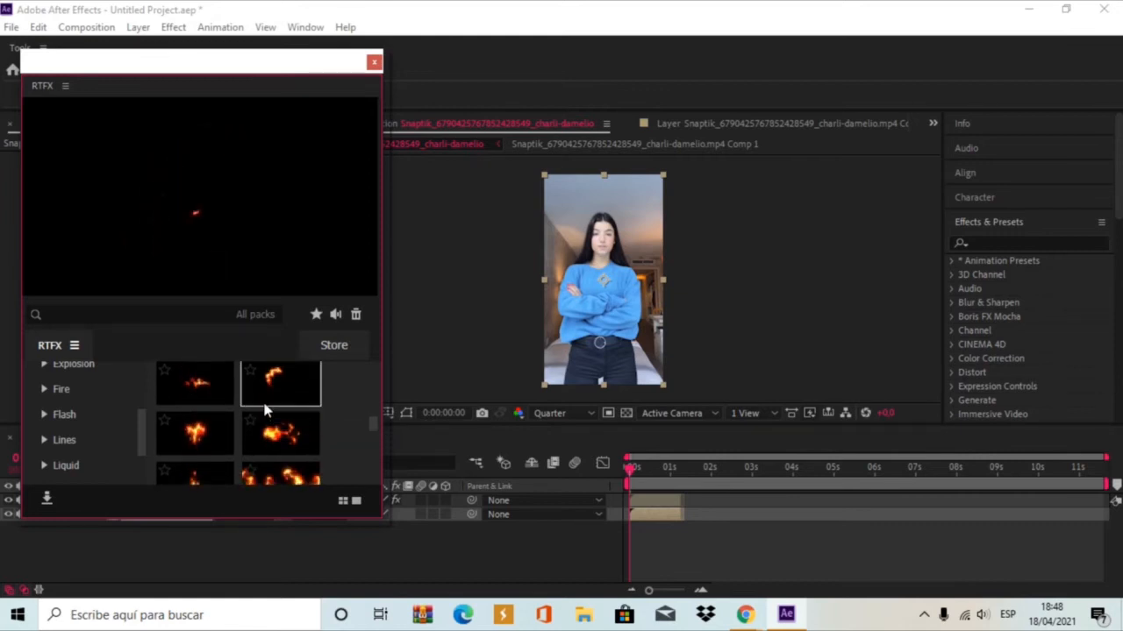
scroll(268, 430, down, 1)
scroll(265, 451, down, 1)
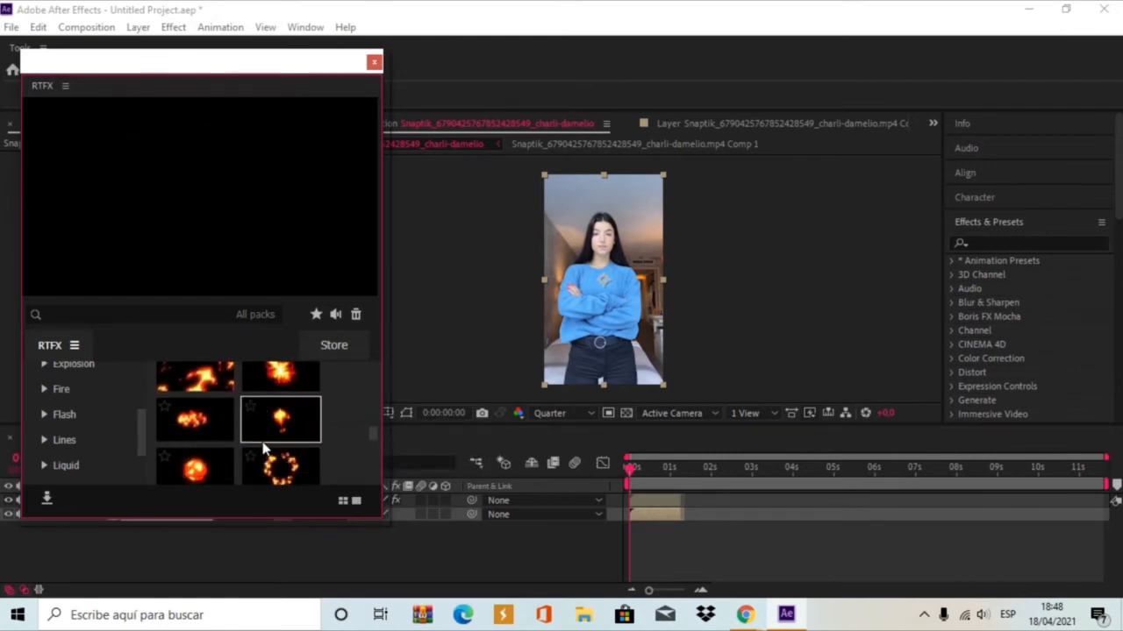
scroll(267, 456, down, 1)
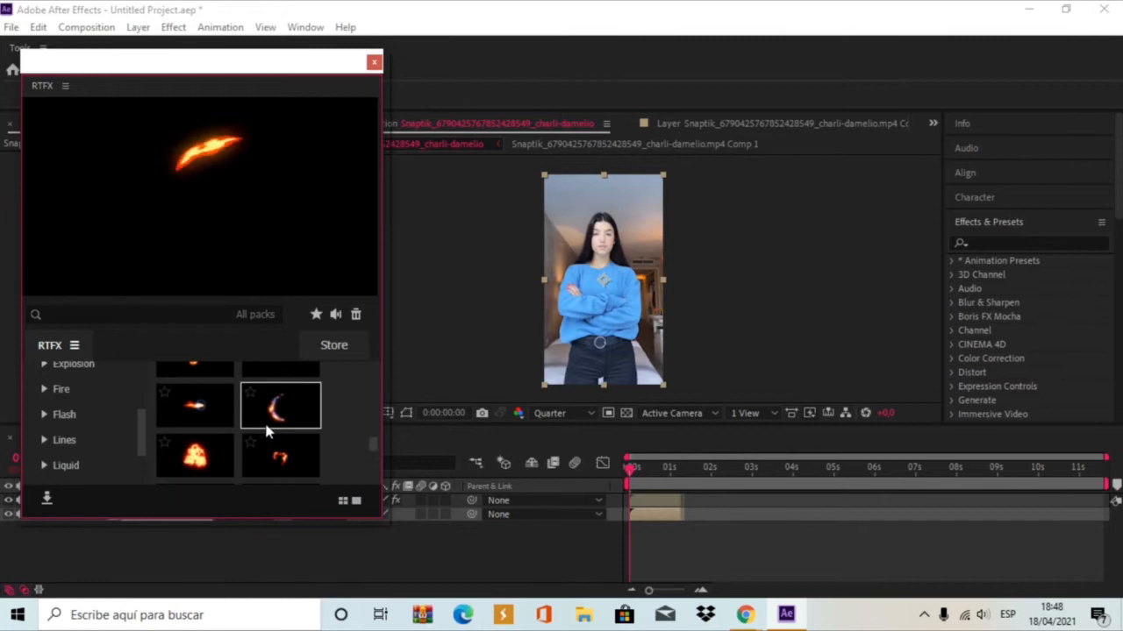
scroll(257, 455, down, 1)
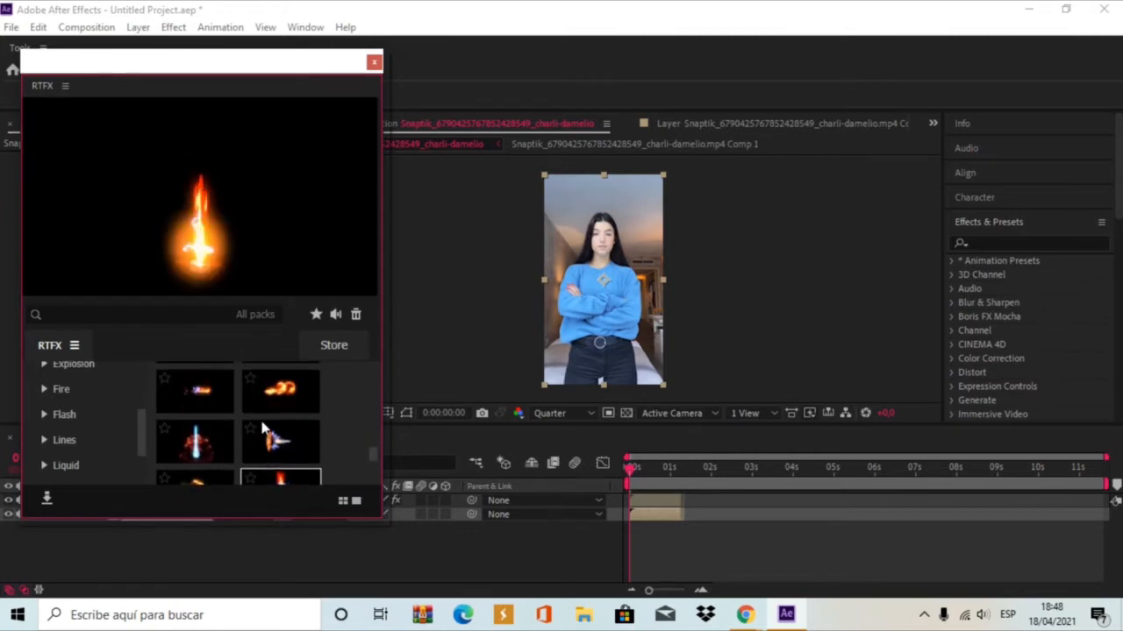
scroll(270, 405, down, 1)
scroll(257, 455, down, 1)
scroll(257, 447, down, 1)
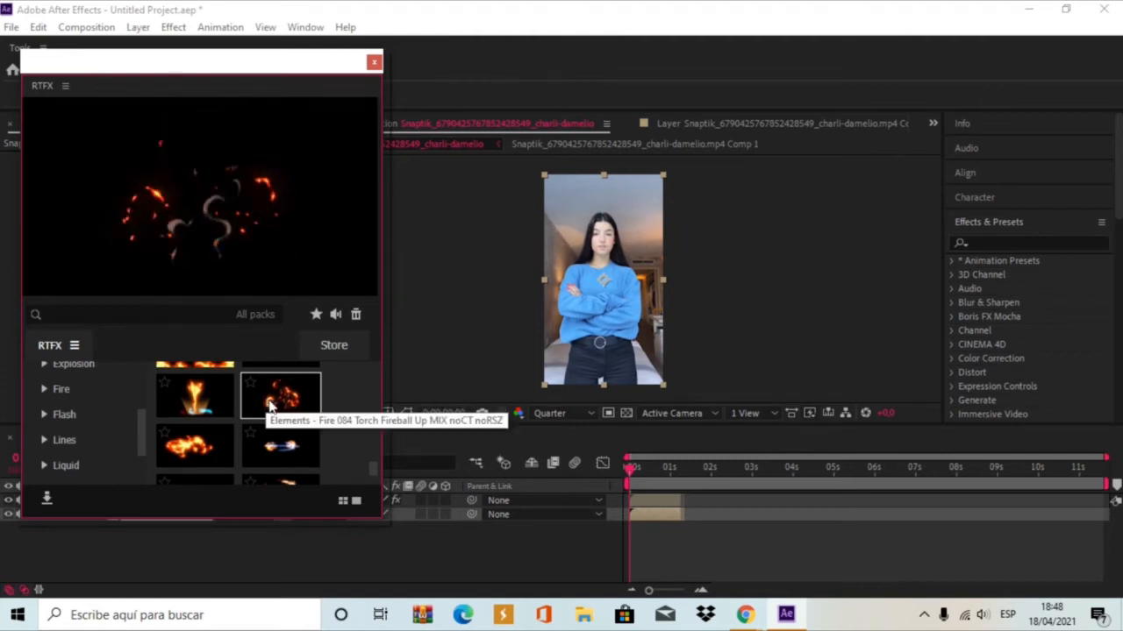
scroll(270, 410, down, 1)
scroll(274, 408, down, 1)
scroll(279, 403, down, 1)
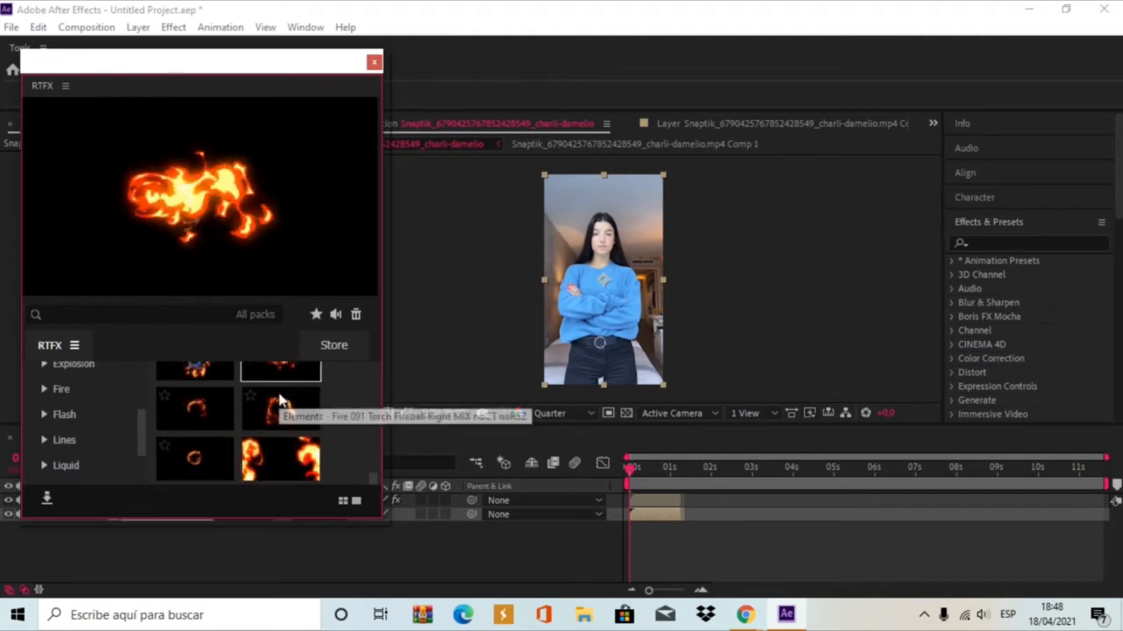
scroll(248, 448, down, 1)
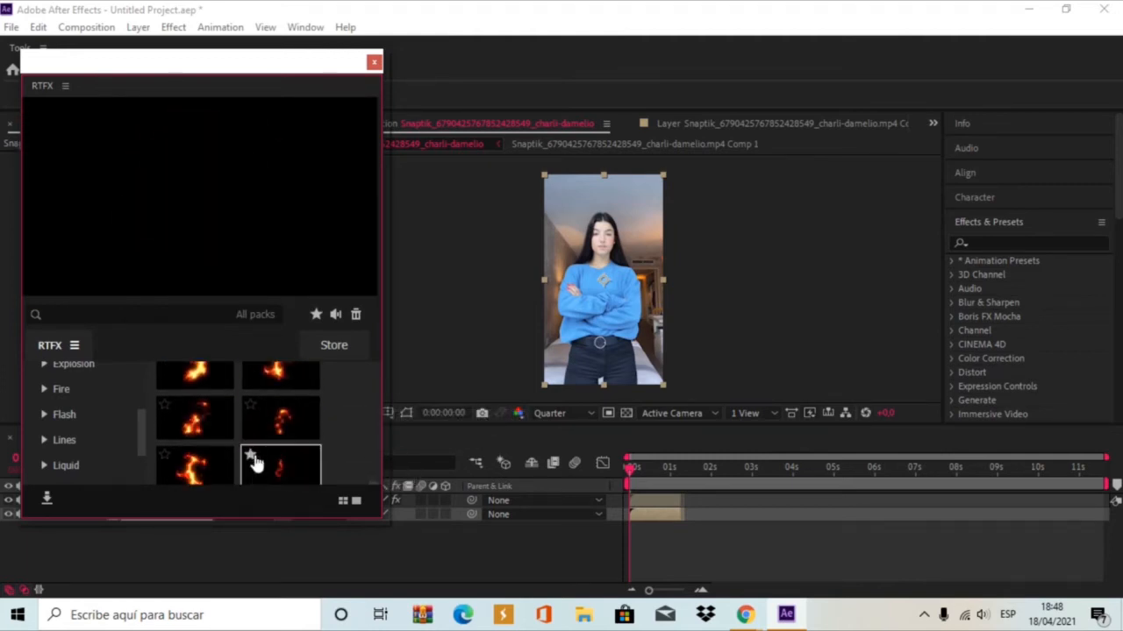
scroll(244, 447, down, 1)
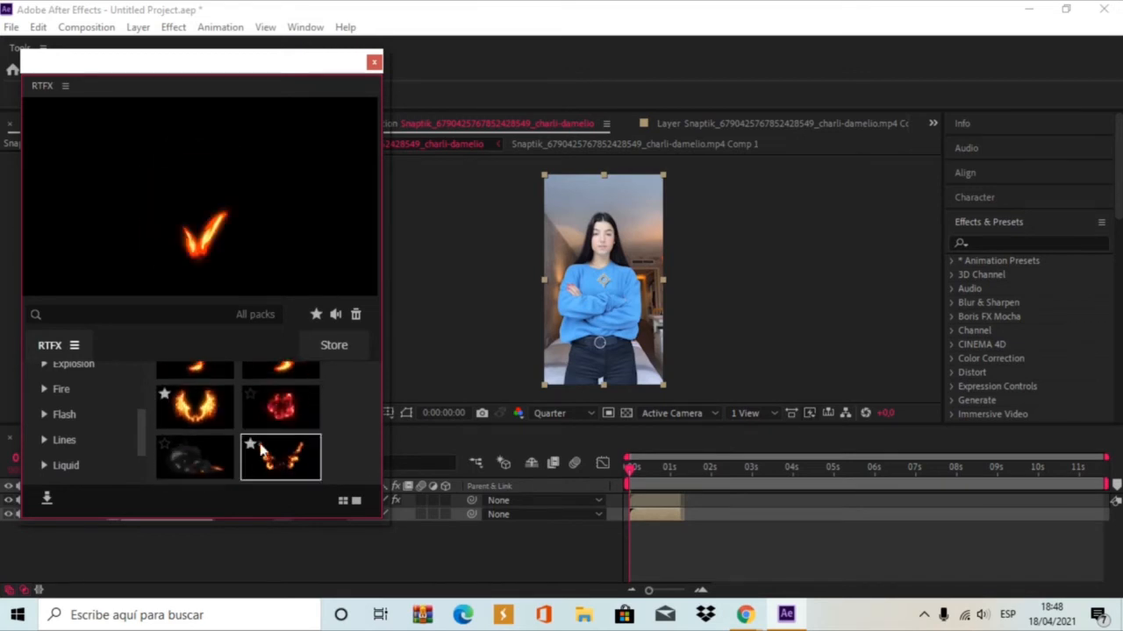
Add the Fire 116 Wings Up element to the composition, close RTFX, and select the new layer at frame 13.
double_click(211, 422)
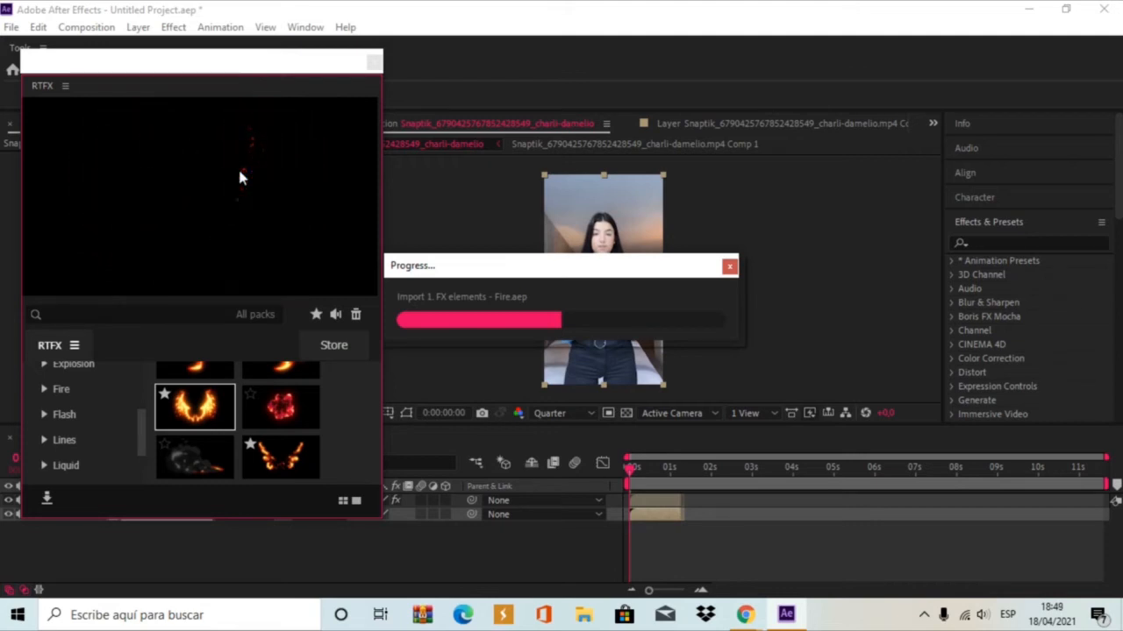
click(372, 63)
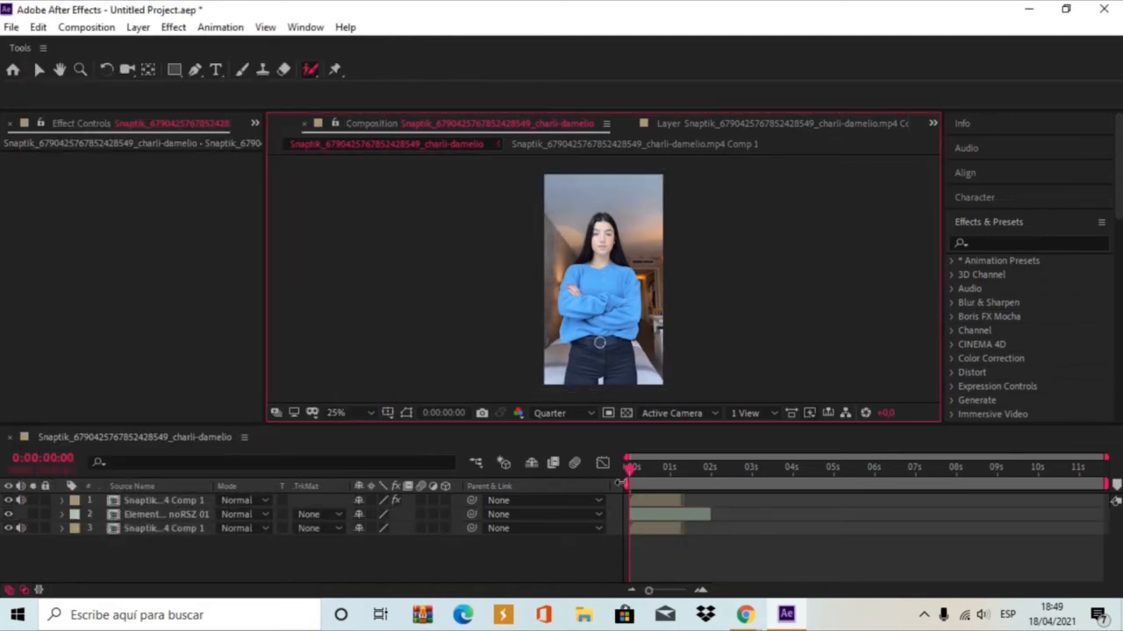
click(642, 487)
click(635, 518)
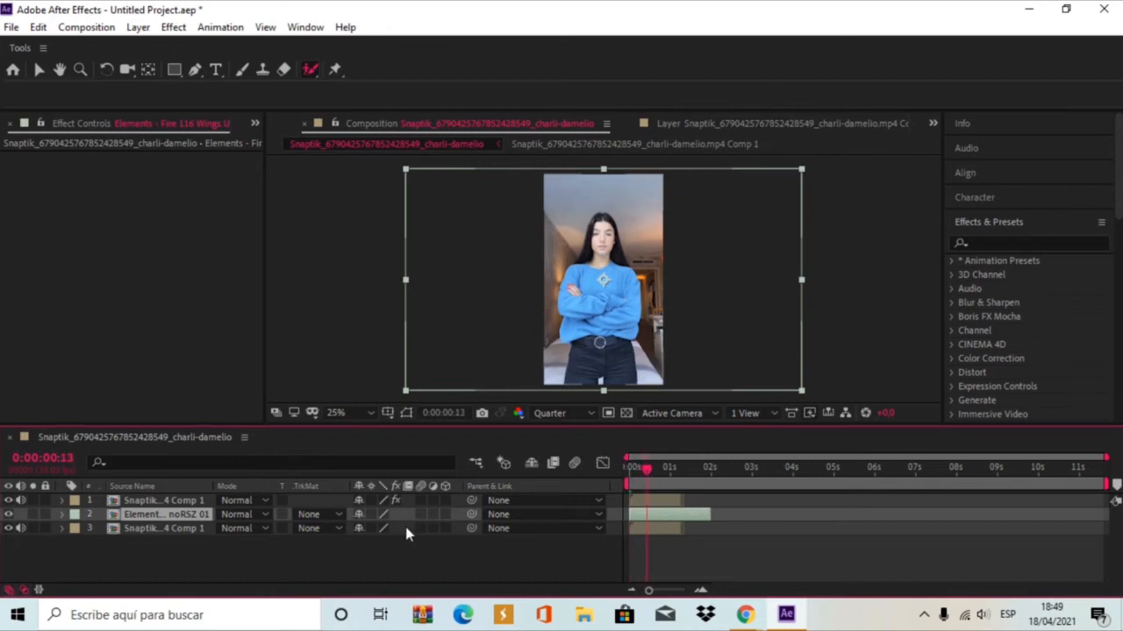
drag(149, 514, 173, 504)
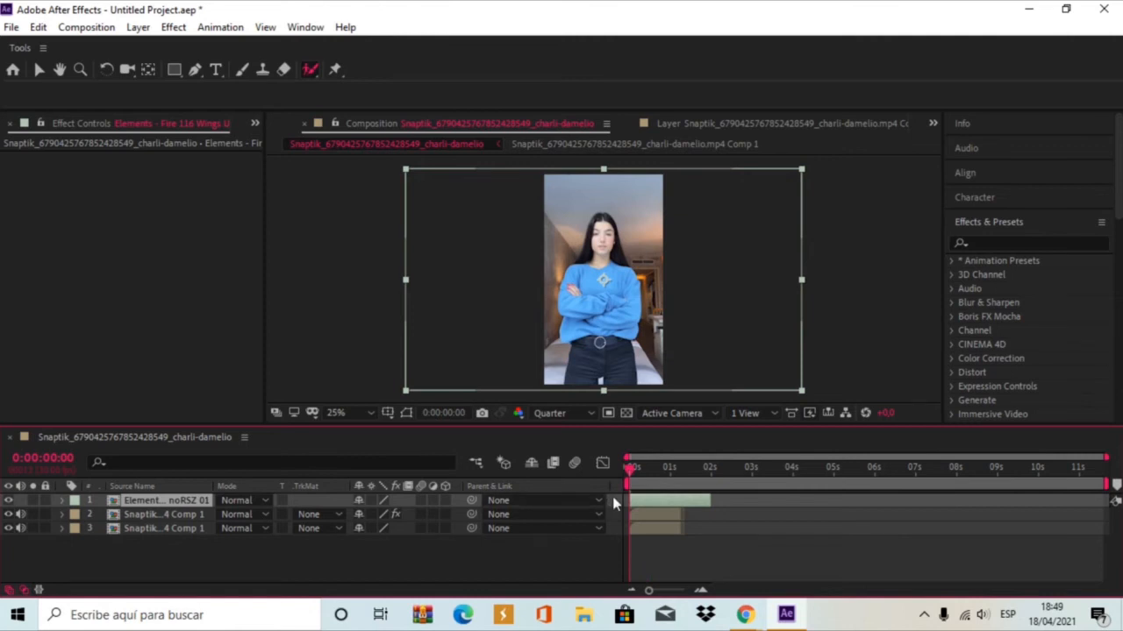
key(space)
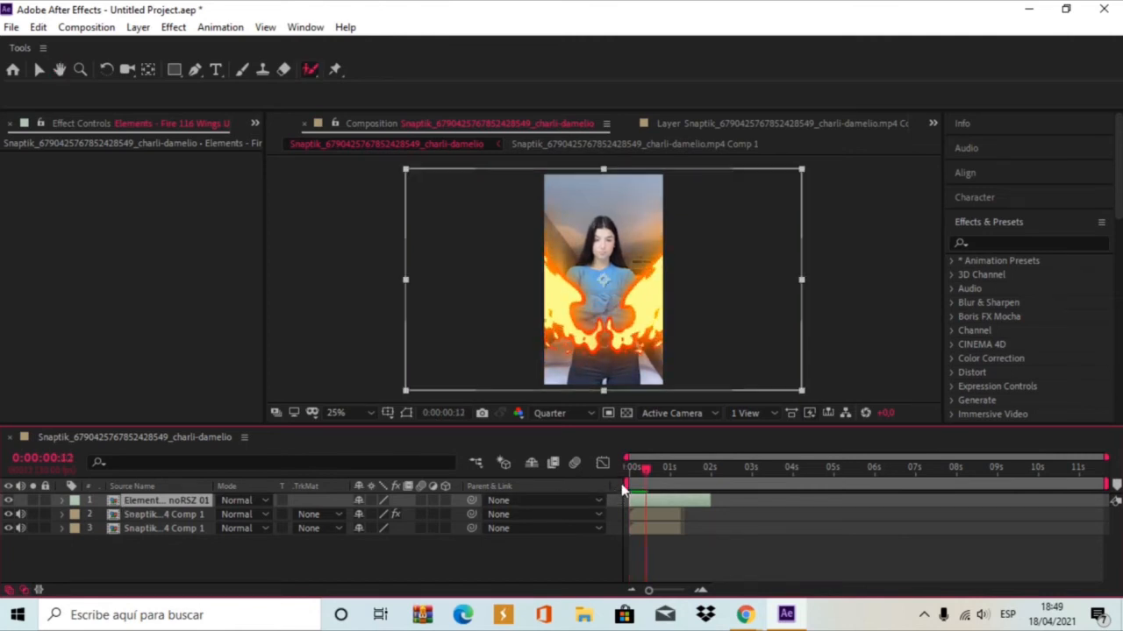
drag(193, 506, 194, 524)
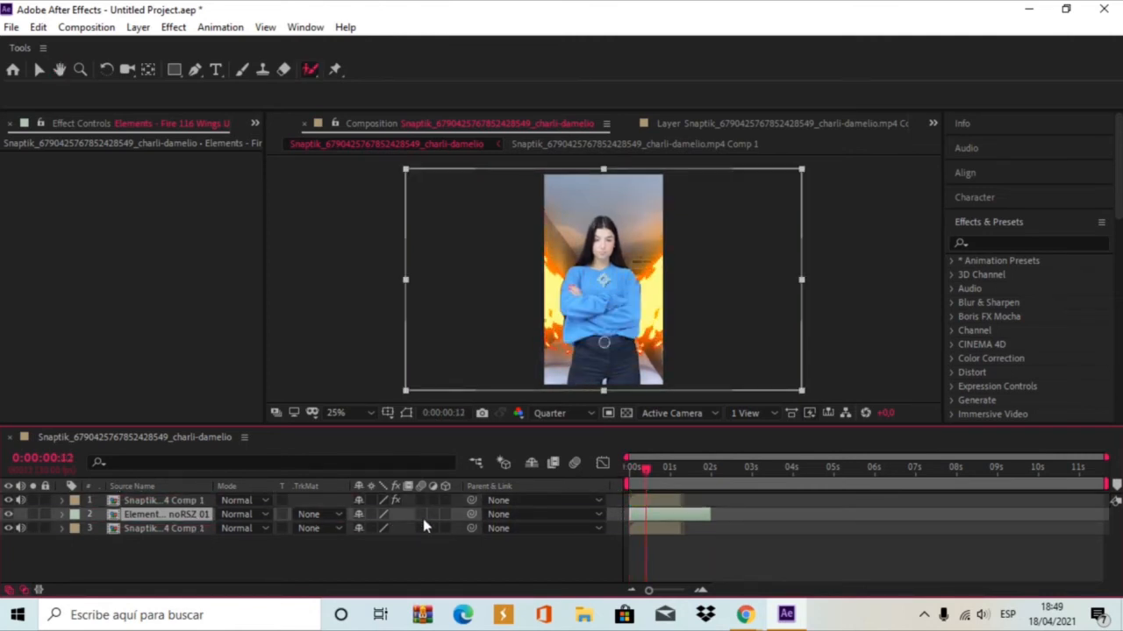
Scale the fire wings layer down to about half its size and position it at 279, 430 behind the woman's shoulders.
key(s)
drag(390, 528, 378, 485)
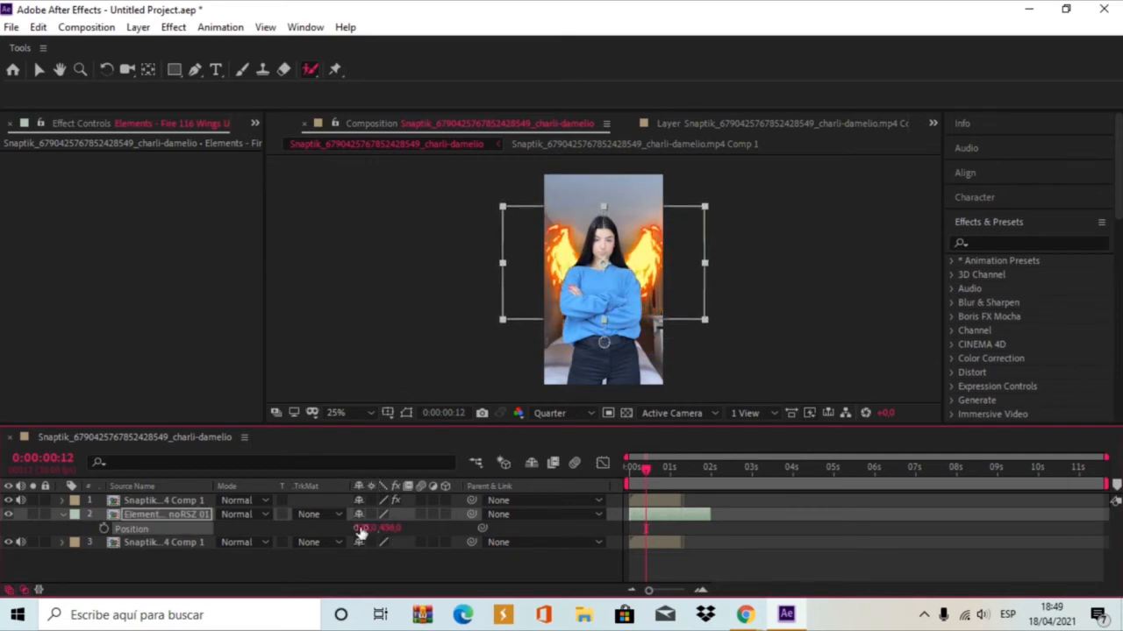
drag(360, 527, 356, 534)
Play the composition from the start several times to review the fire wings animation behind the woman.
key(space)
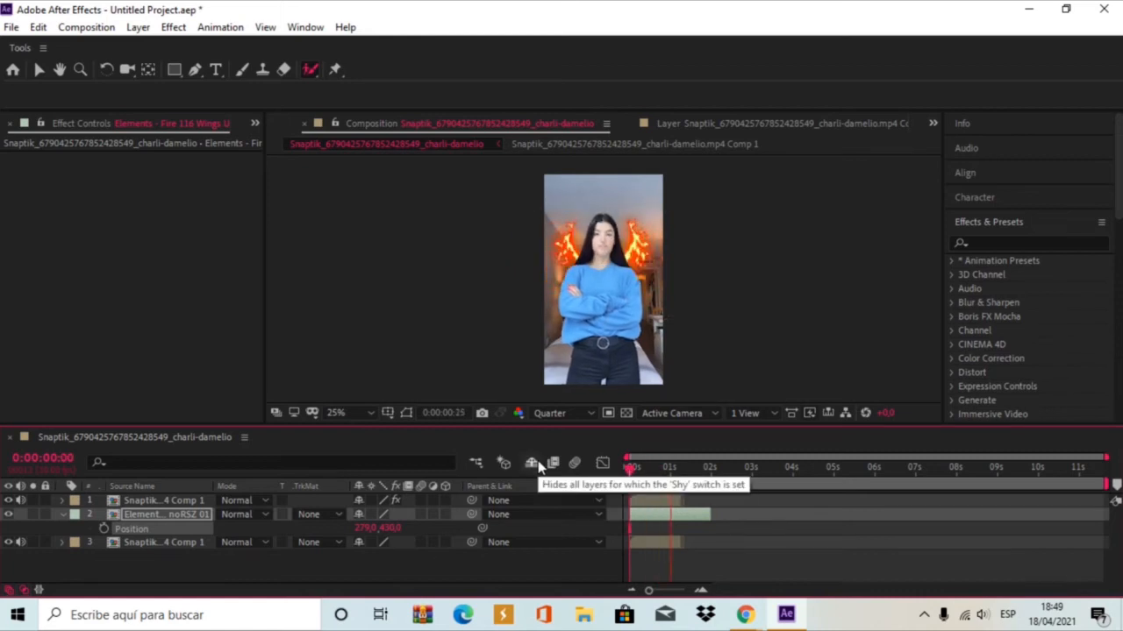
key(space)
drag(697, 475, 544, 509)
key(space)
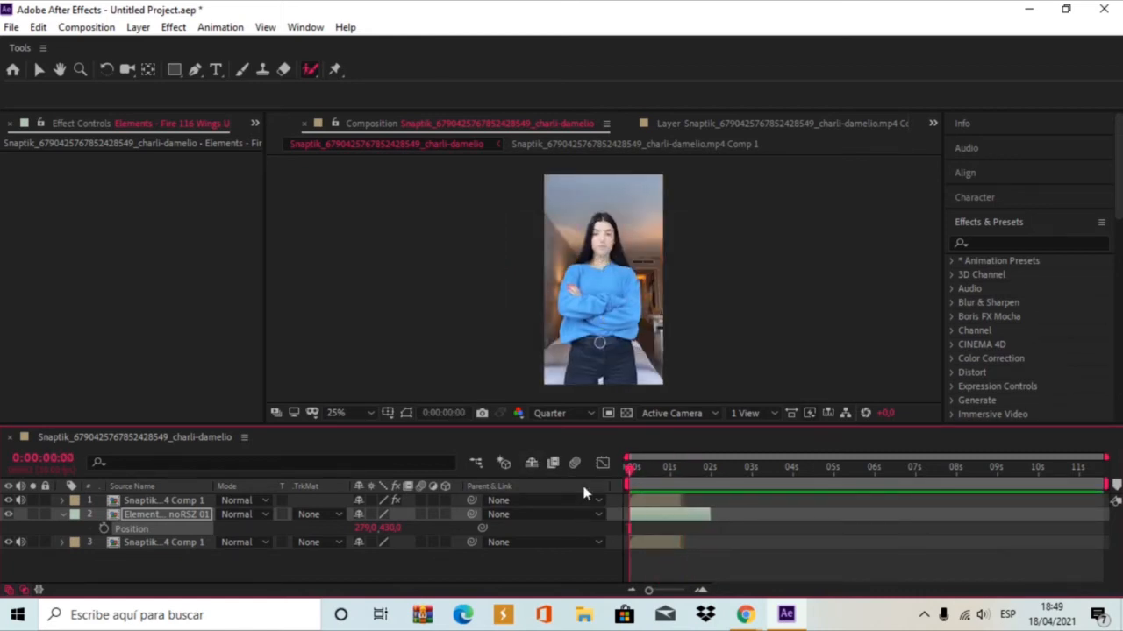
key(space)
drag(668, 473, 1, 524)
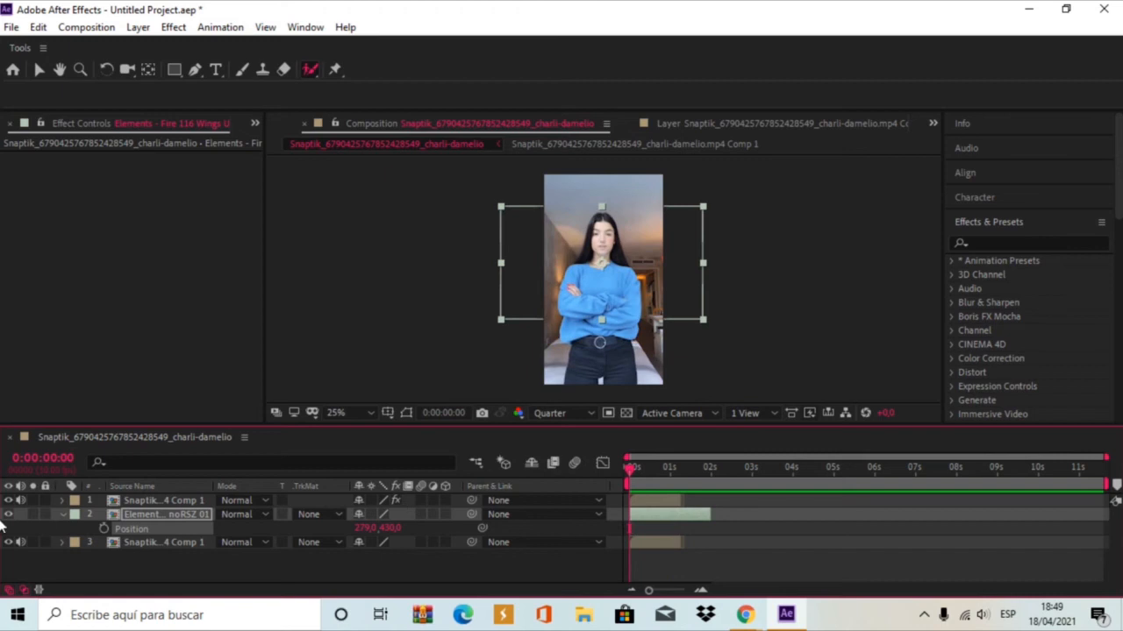
key(space)
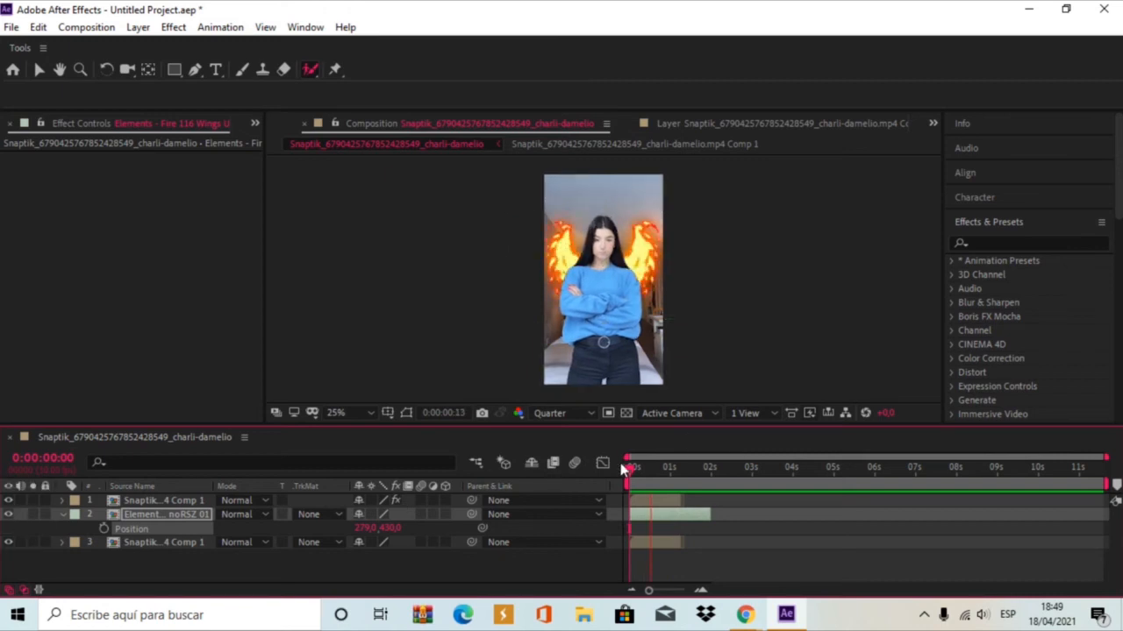
key(space)
key(space)
Reopen the RTFX extension and show the Fire category under FX elements.
click(305, 27)
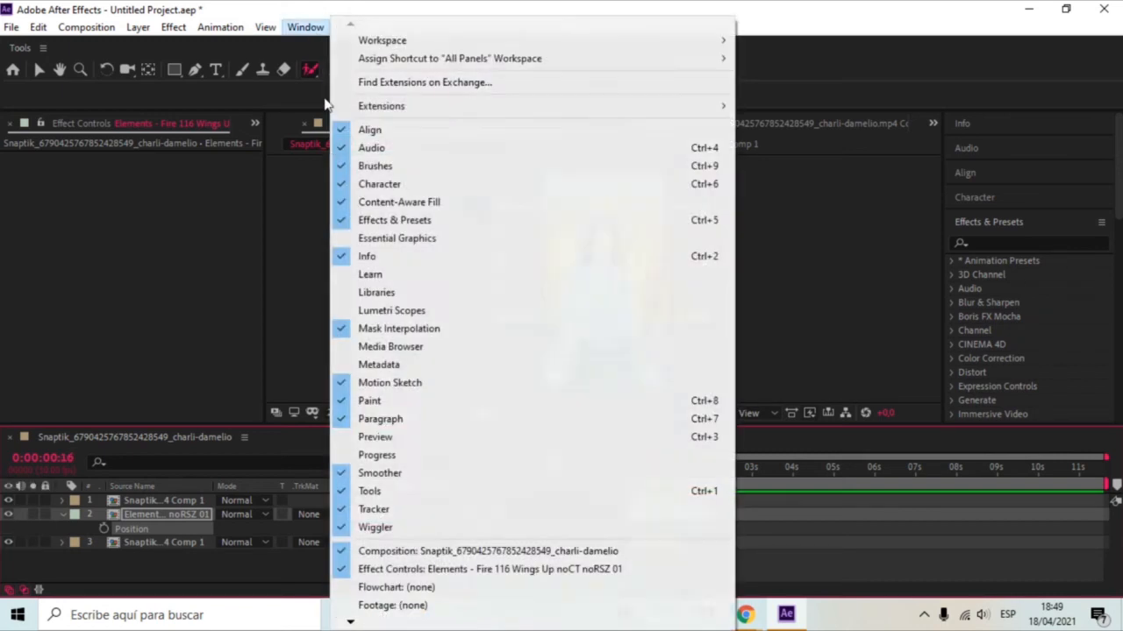
click(764, 141)
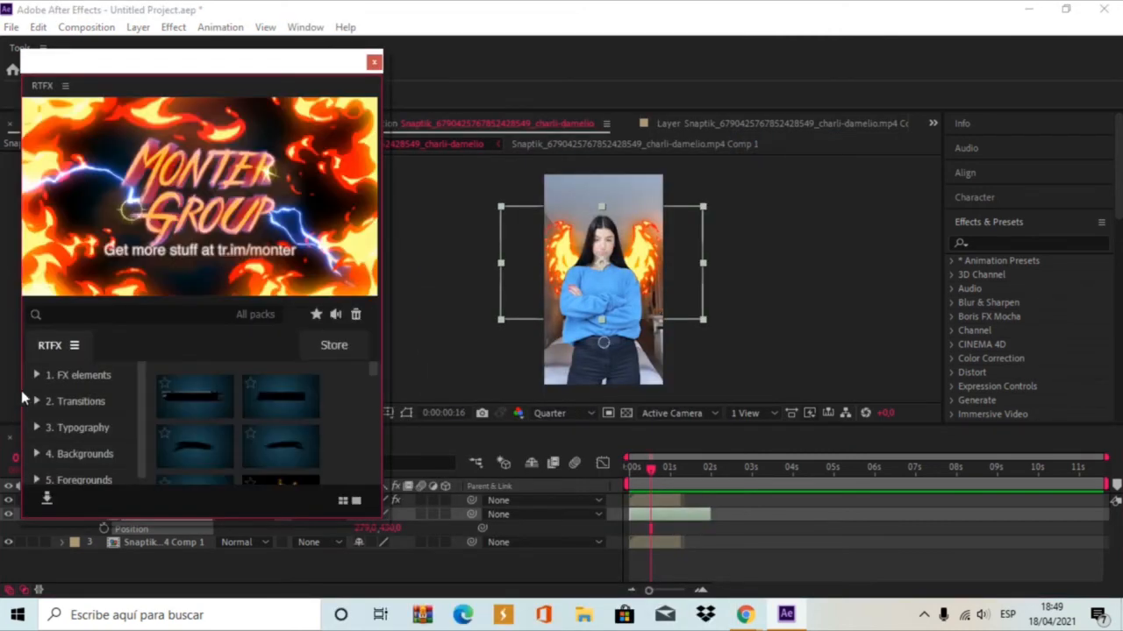
click(35, 375)
scroll(40, 421, down, 6)
scroll(35, 425, up, 4)
scroll(35, 426, up, 2)
click(53, 469)
Add the Fire 094 Charge ring element to the composition, close RTFX and select the new layer.
mouse_move(205, 431)
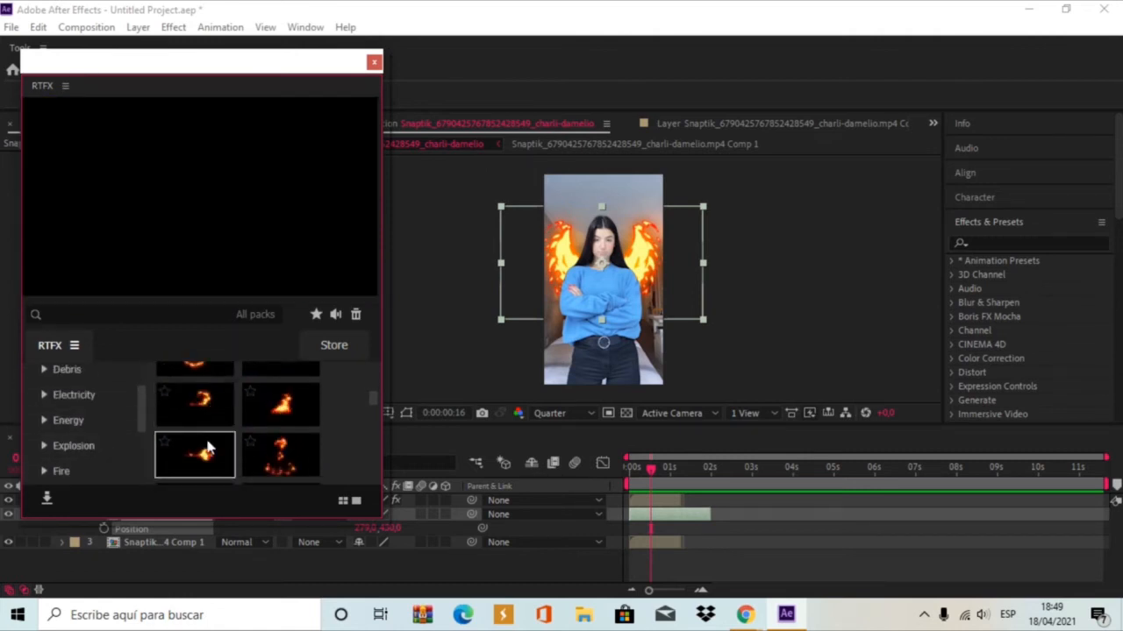
scroll(228, 432, down, 2)
mouse_move(264, 439)
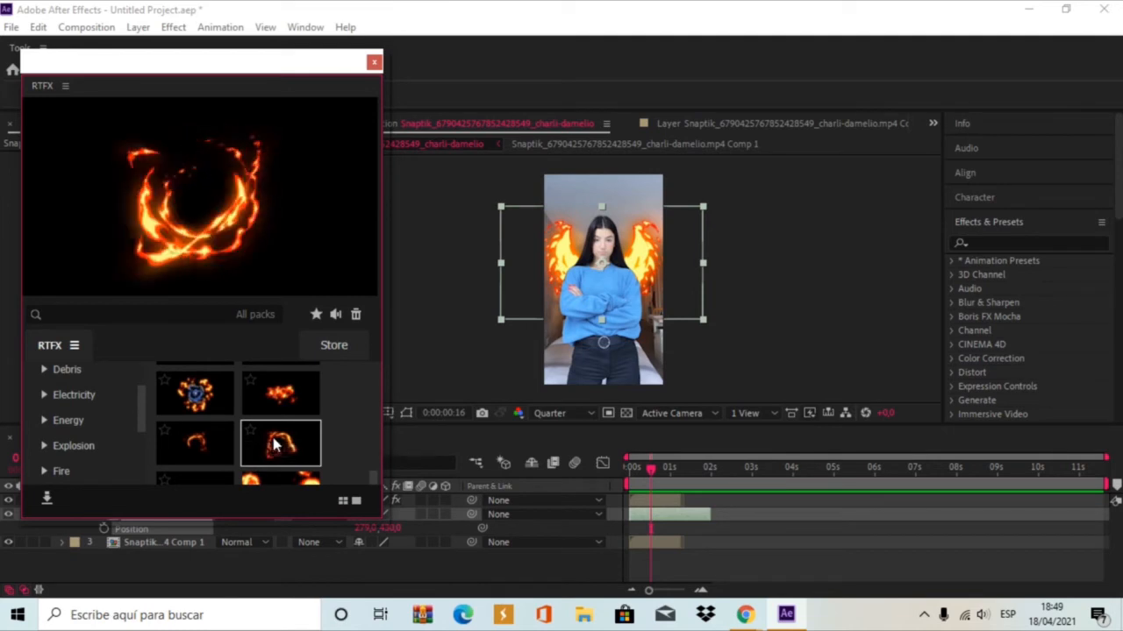
scroll(273, 444, down, 2)
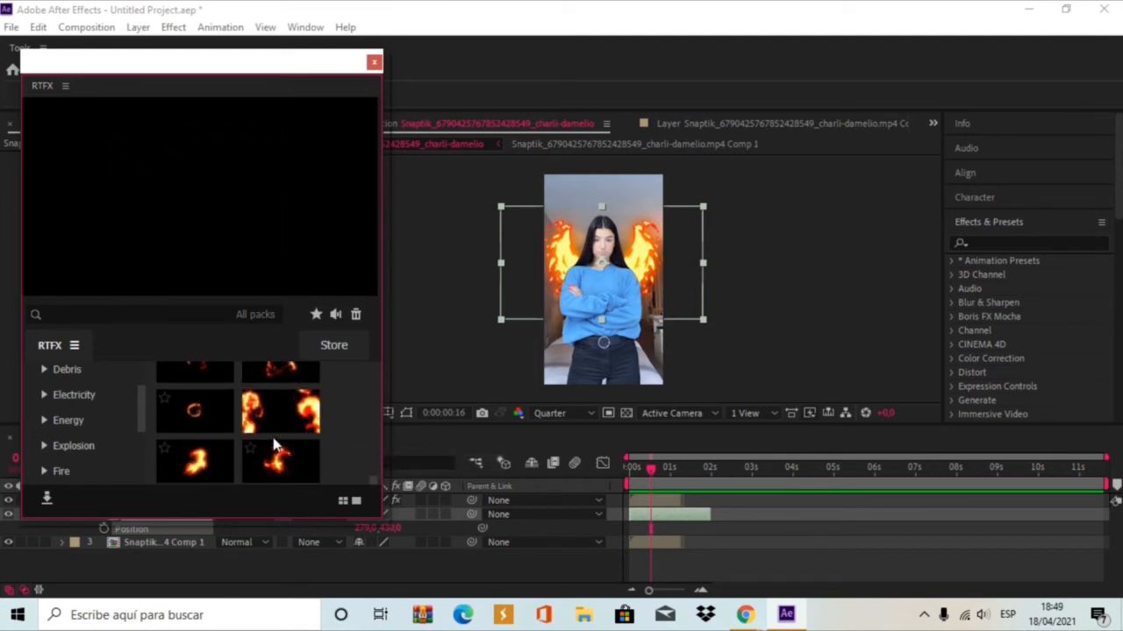
double_click(212, 403)
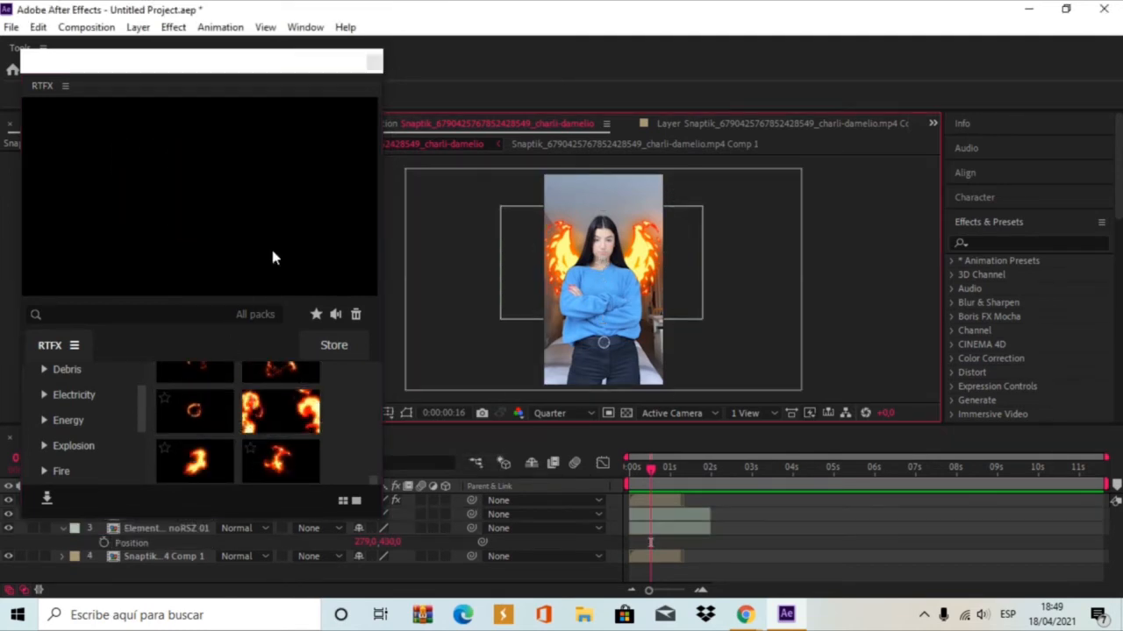
click(376, 64)
click(648, 517)
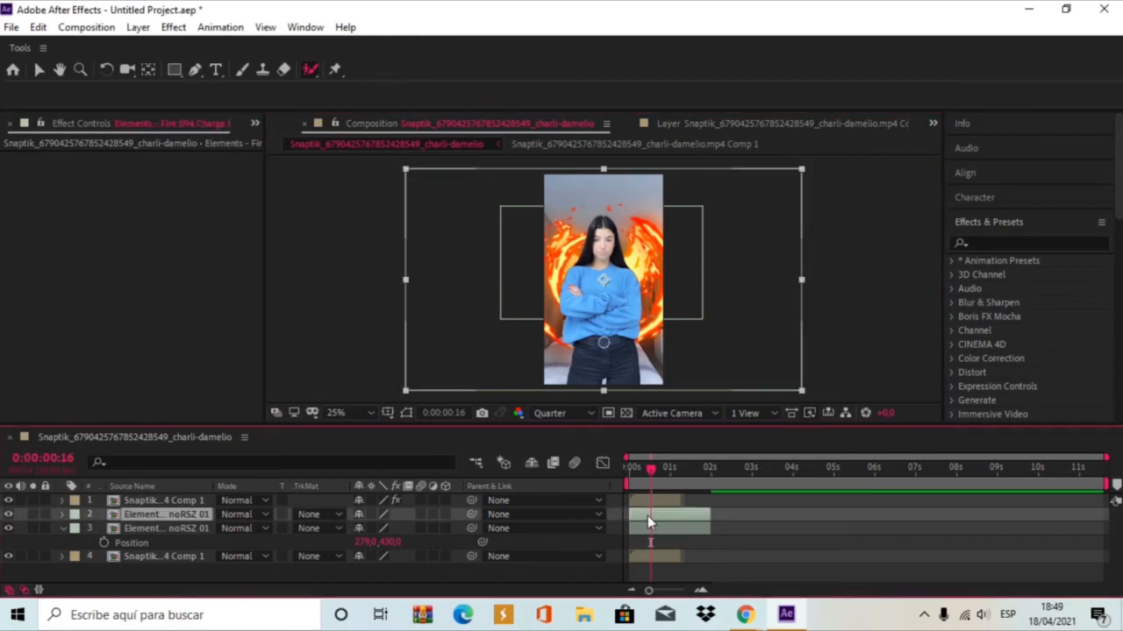
Move the Fire 094 Charge layer above the woman's cutout and scale it down to the size of her belt buckle.
drag(202, 509, 202, 498)
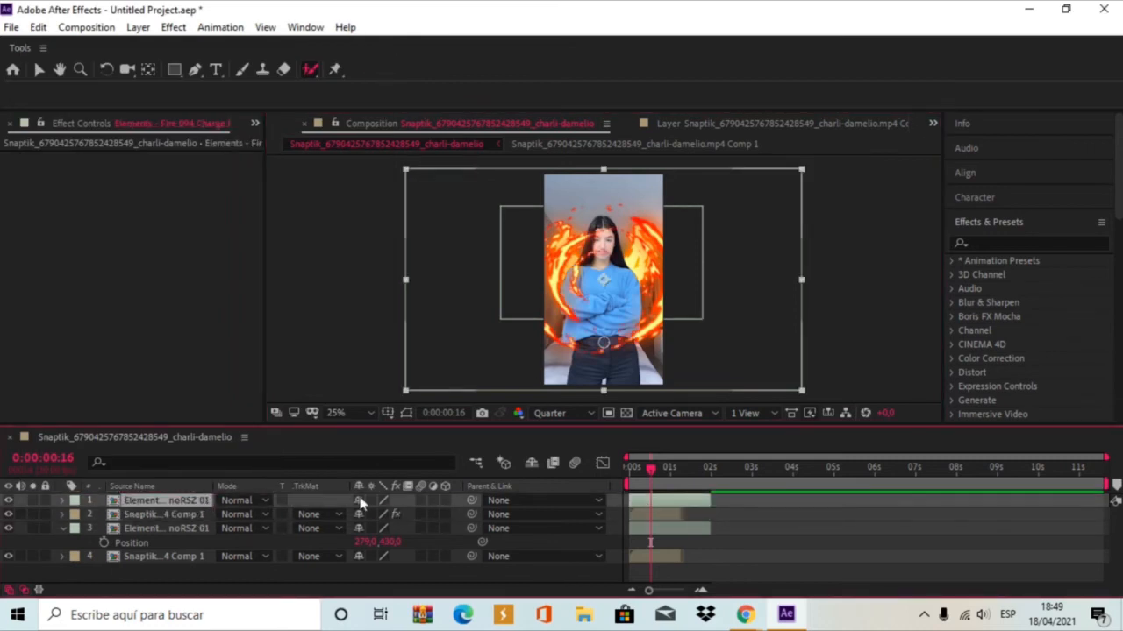
key(s)
drag(414, 518, 361, 535)
drag(473, 360, 442, 260)
scroll(496, 355, up, 3)
drag(386, 514, 531, 518)
Position the fire ring over the belt buckle at 288, 813.
key(p)
drag(399, 285, 379, 215)
drag(386, 514, 399, 590)
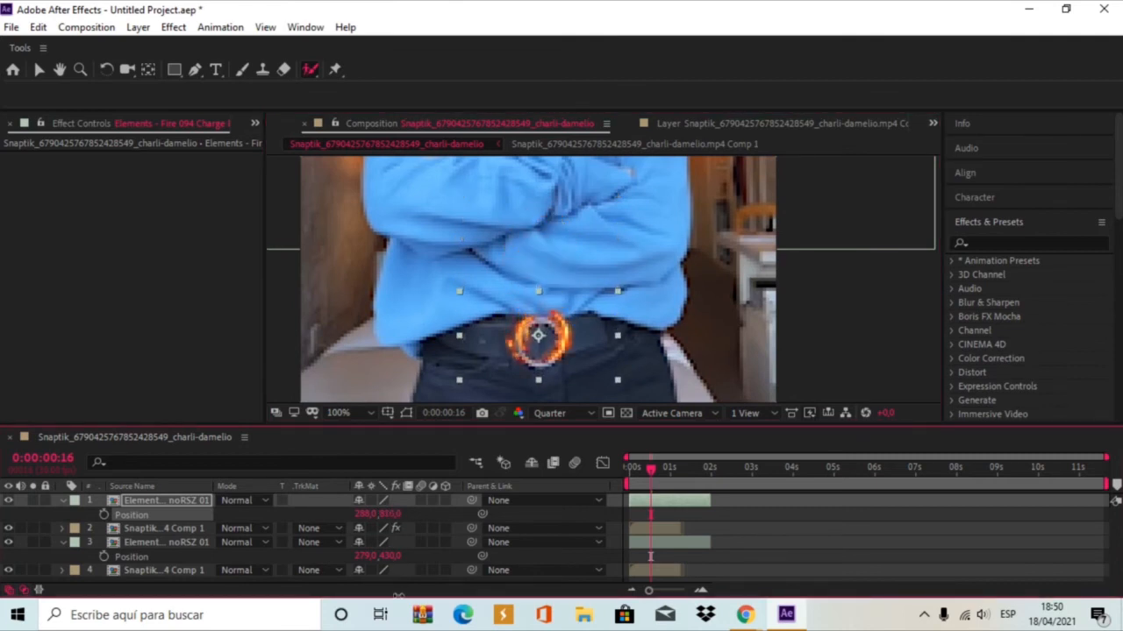
Set a position keyframe for the fire ring at the first frame, placing it on the belt buckle at 269, 818.
drag(648, 484, 601, 502)
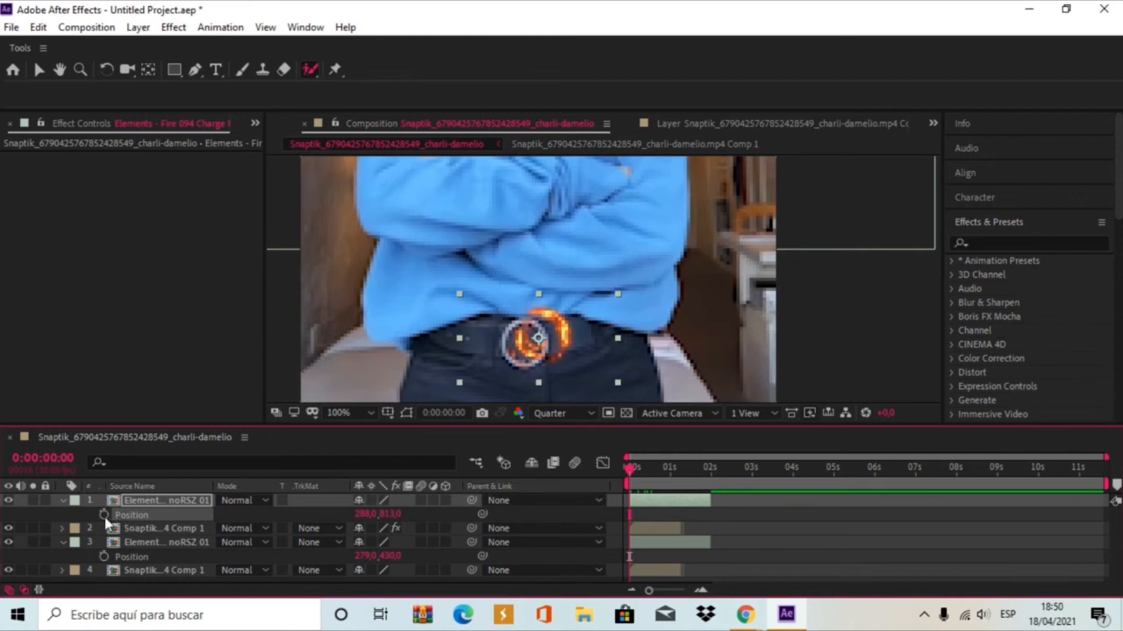
click(363, 530)
drag(365, 516, 391, 526)
Add a position keyframe for the fire ring at frame 3, realigning it with the belt buckle at a vertical position of 824.
drag(649, 590, 674, 591)
drag(631, 471, 635, 474)
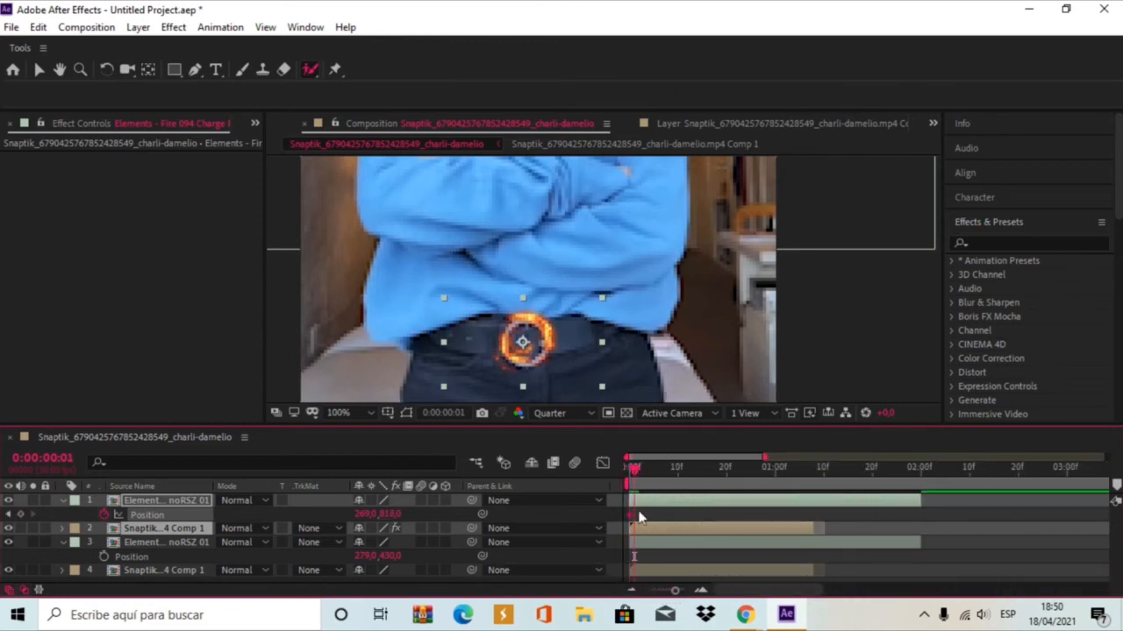
click(638, 515)
click(638, 503)
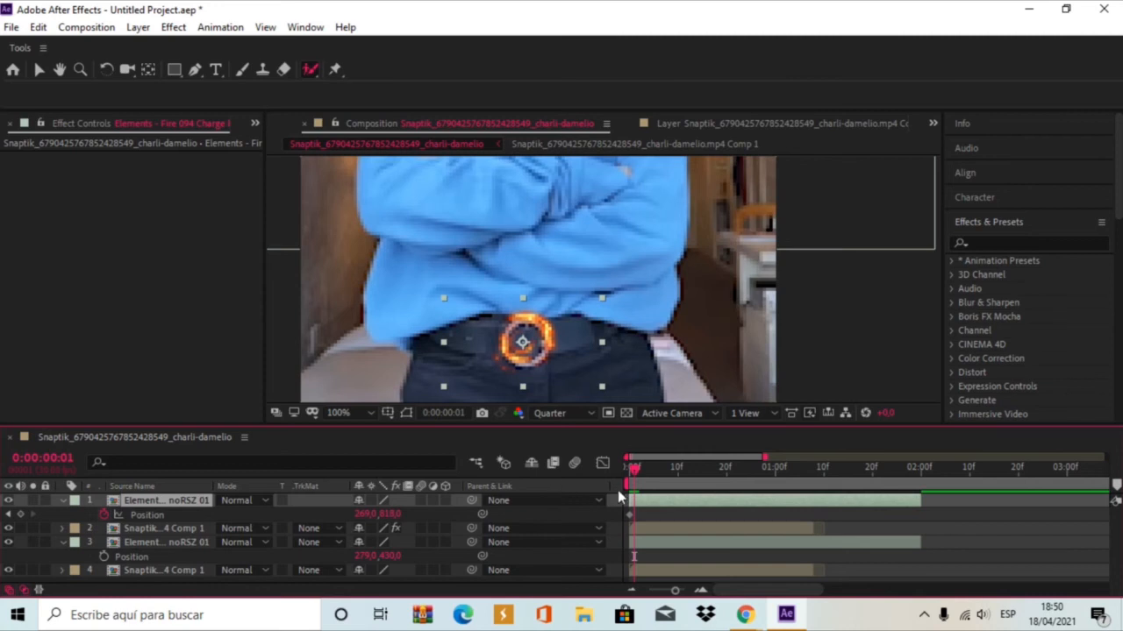
click(643, 481)
drag(392, 515, 372, 521)
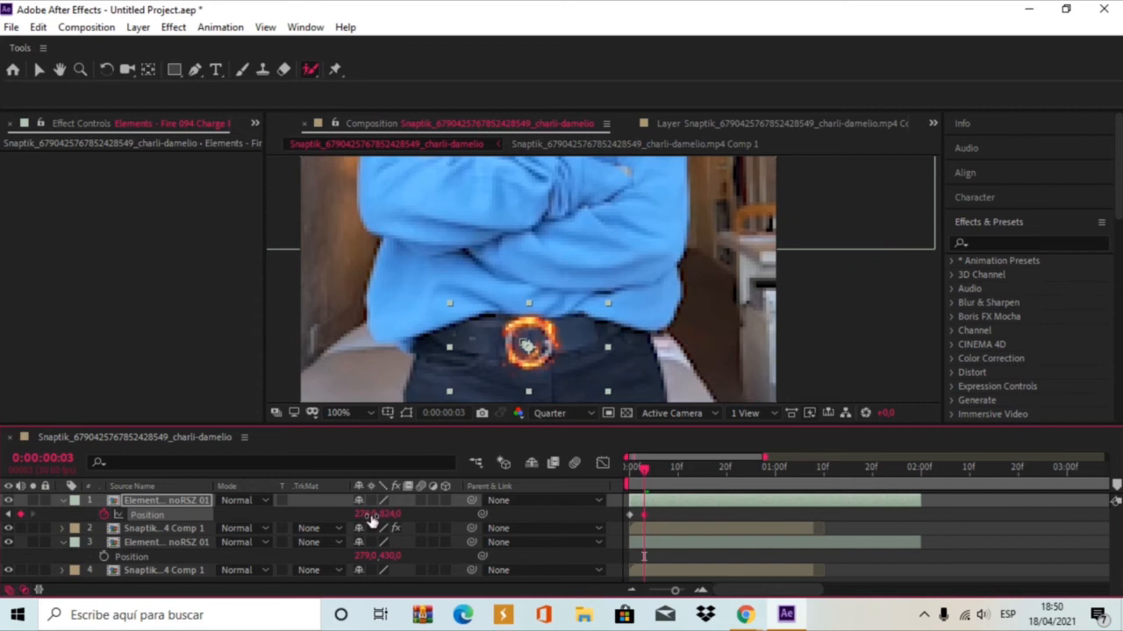
Add position keyframes for the fire ring at frames 4 and 5, realigning it horizontally with the belt buckle.
click(646, 472)
drag(365, 515, 366, 515)
click(653, 475)
drag(362, 516, 362, 515)
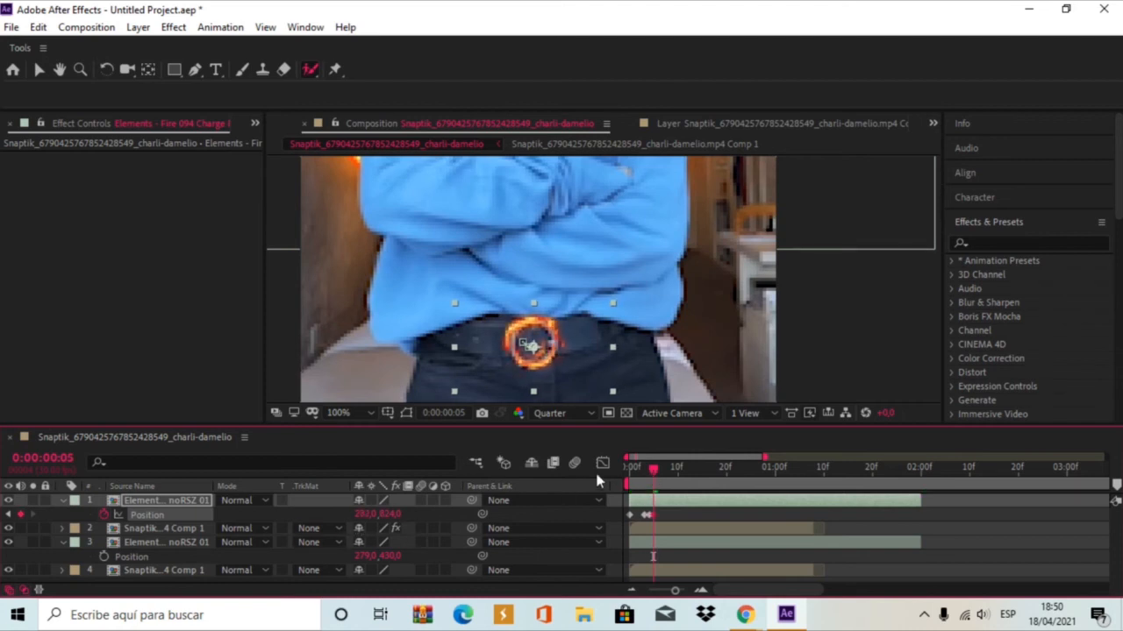
Play the opening frames and add a position keyframe for the fire ring at frame 9, placing it on the buckle at 295, 824.
drag(651, 475, 552, 509)
key(space)
key(space)
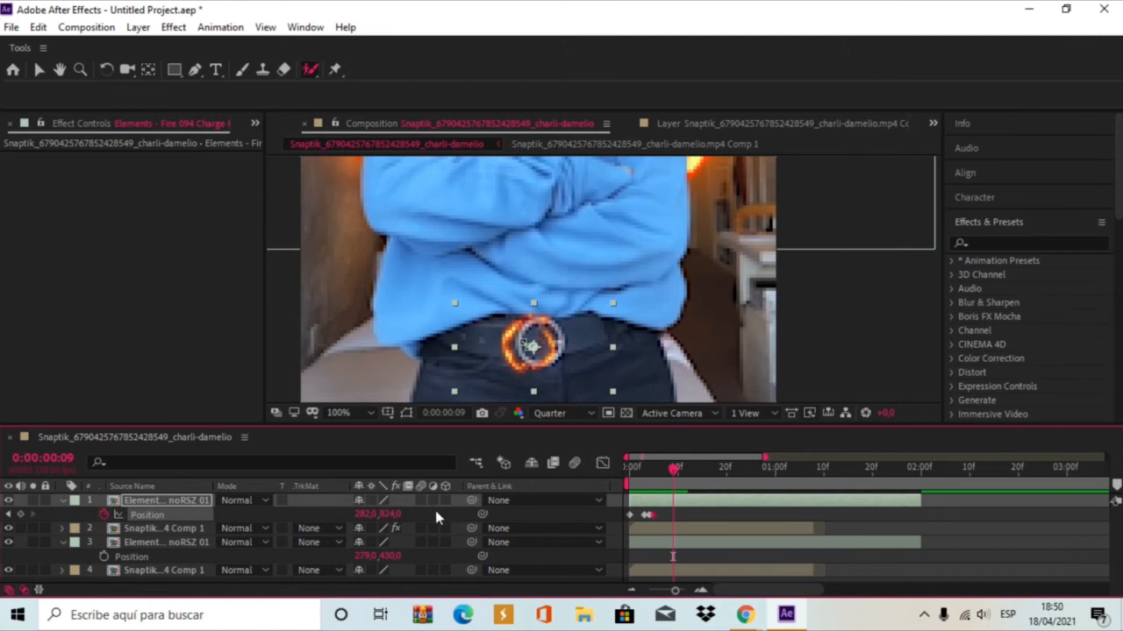
drag(361, 521, 371, 521)
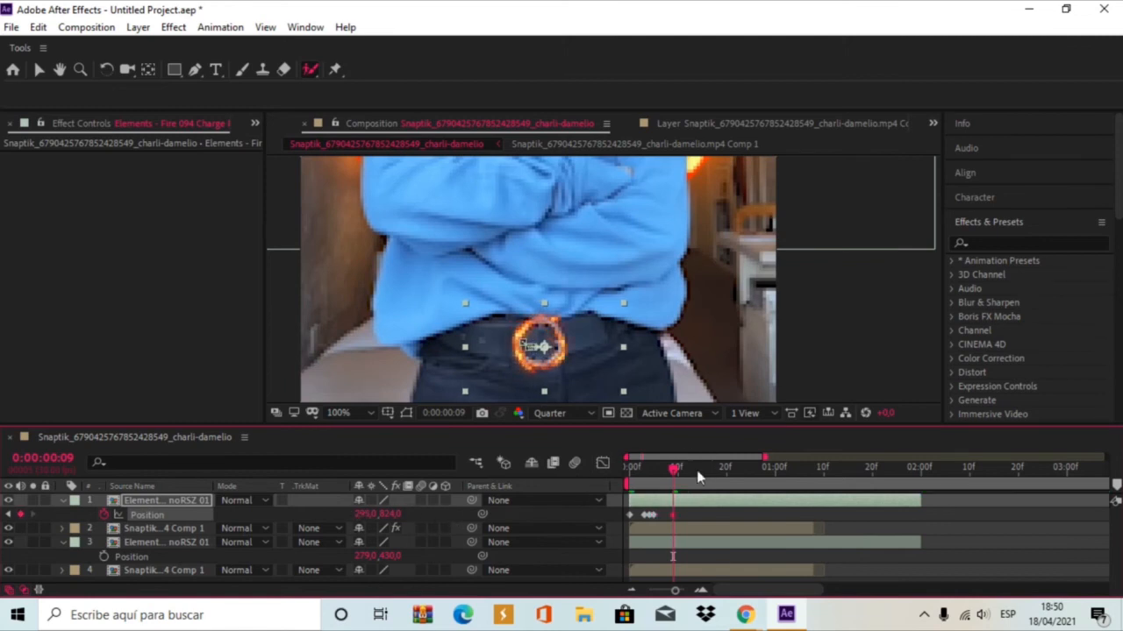
Replay the animation and add a position keyframe for the fire ring at frame 14, adjusting its vertical position to the buckle.
drag(675, 471, 529, 426)
key(space)
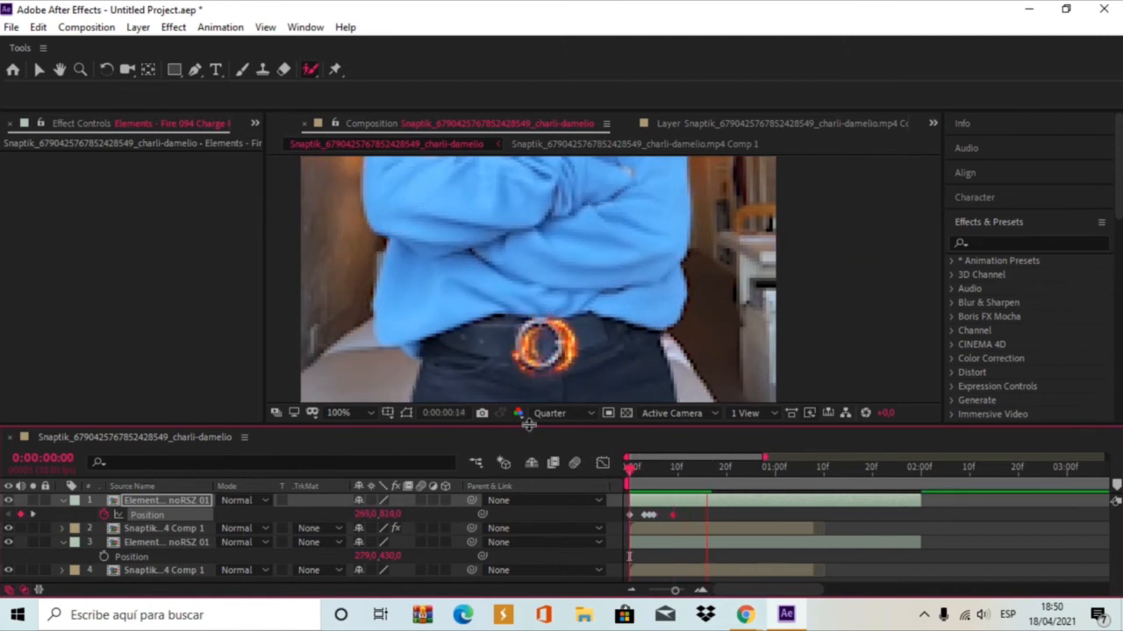
key(space)
click(694, 481)
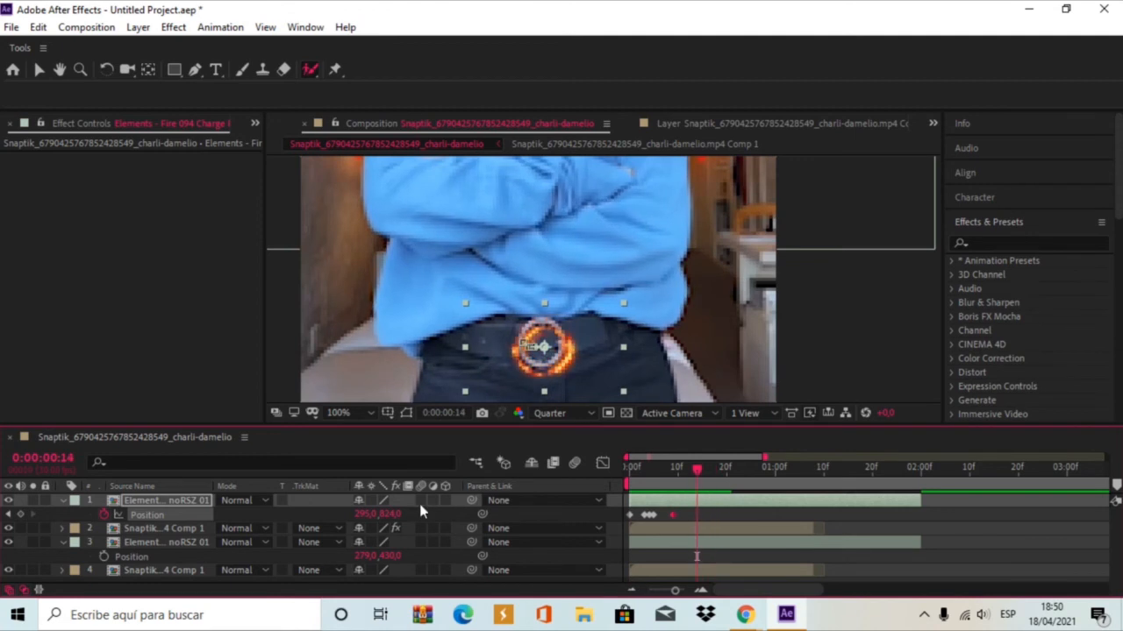
mouse_move(392, 518)
mouse_down()
mouse_move(361, 518)
mouse_move(392, 527)
mouse_up()
Add position keyframes for the fire ring at frame 24, at 290, 830, and at frame 18, realigned with the buckle.
key(shift+Page_Down)
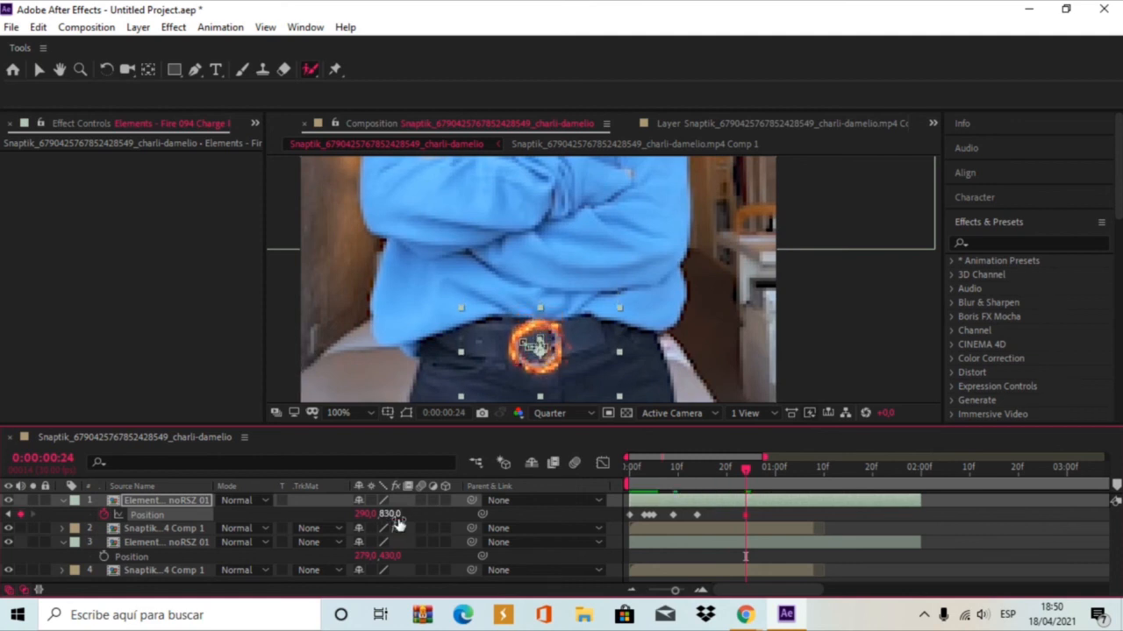
drag(760, 487, 717, 500)
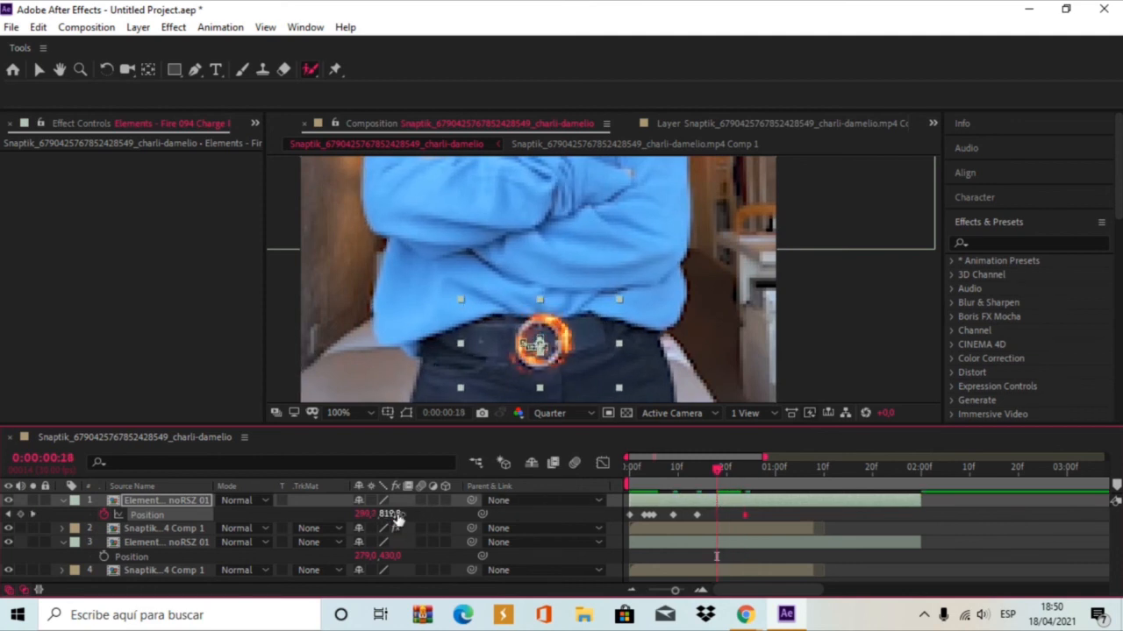
drag(398, 515, 365, 521)
Play the tracked section and add position keyframes for the fire ring at 1:04 and frame 26, centring it on the belt buckle.
key(space)
key(space)
key(space)
key(space)
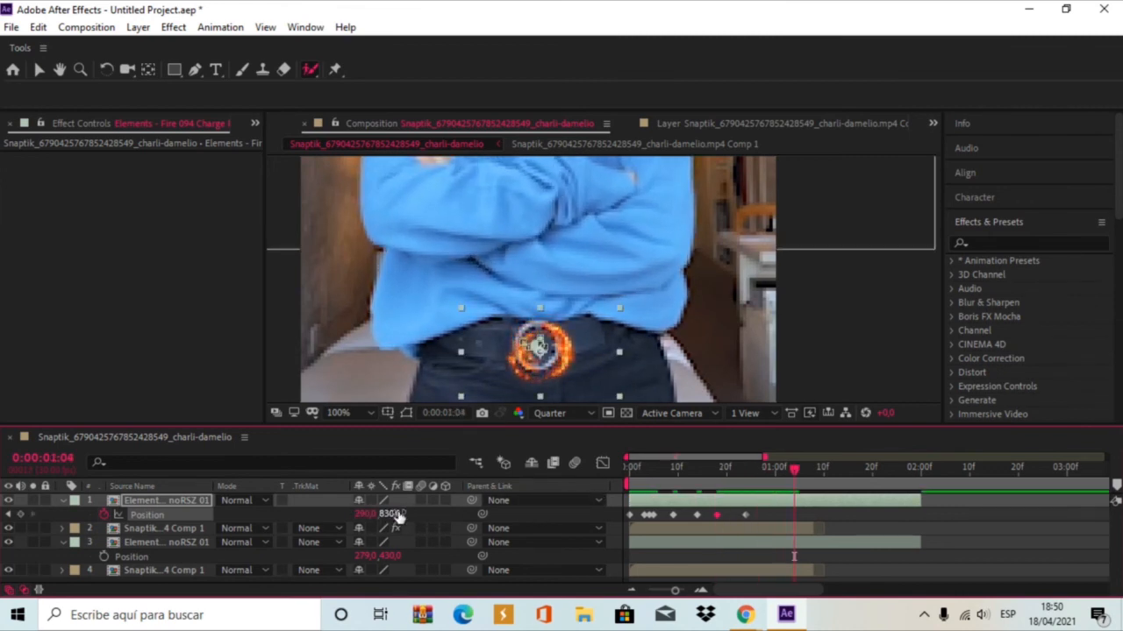
drag(399, 509, 360, 523)
drag(805, 478, 759, 513)
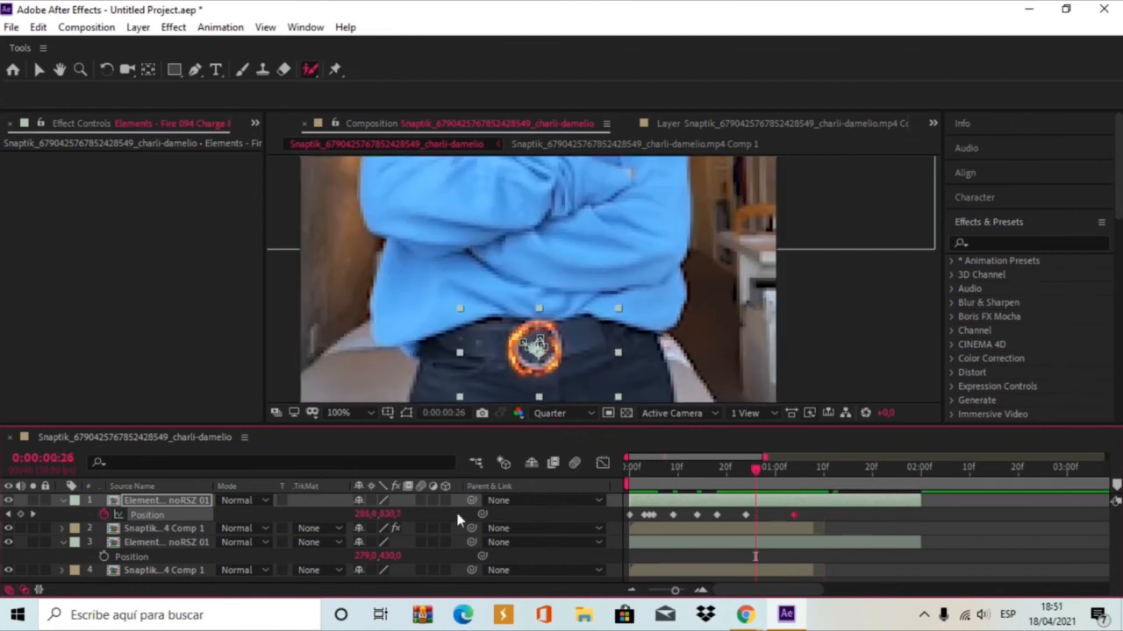
mouse_move(381, 515)
mouse_down()
mouse_move(386, 507)
mouse_move(369, 520)
mouse_up()
Preview the whole composition and add a position keyframe at 1:02 that moves the fire ring up onto the belt buckle.
scroll(529, 373, down, 1)
drag(754, 469, 492, 488)
scroll(494, 345, down, 2)
key(space)
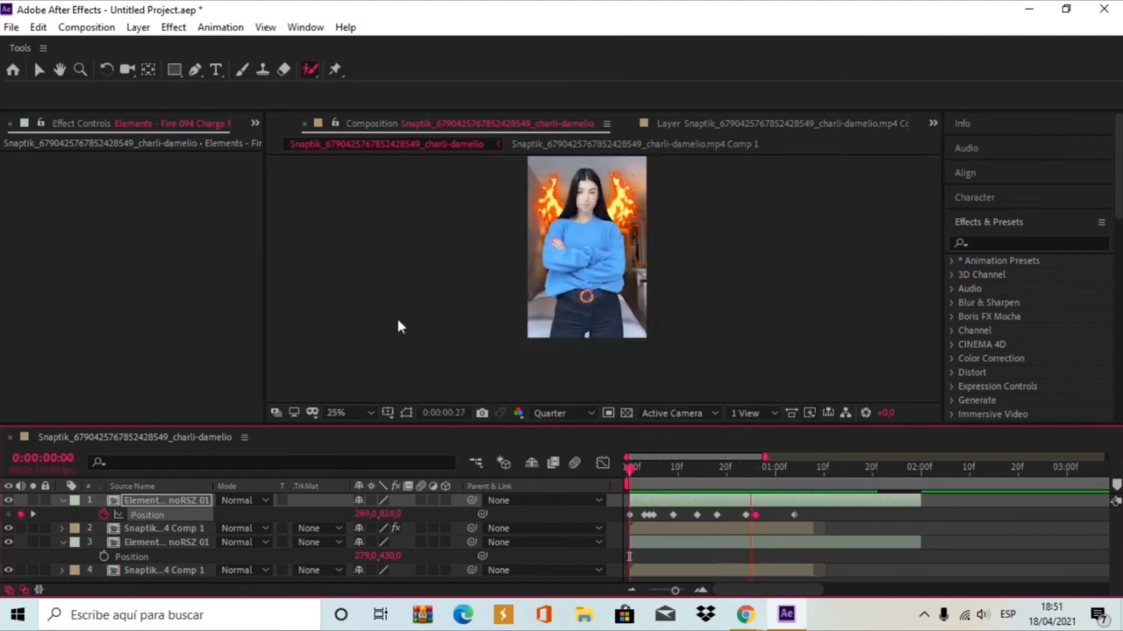
key(space)
key(space)
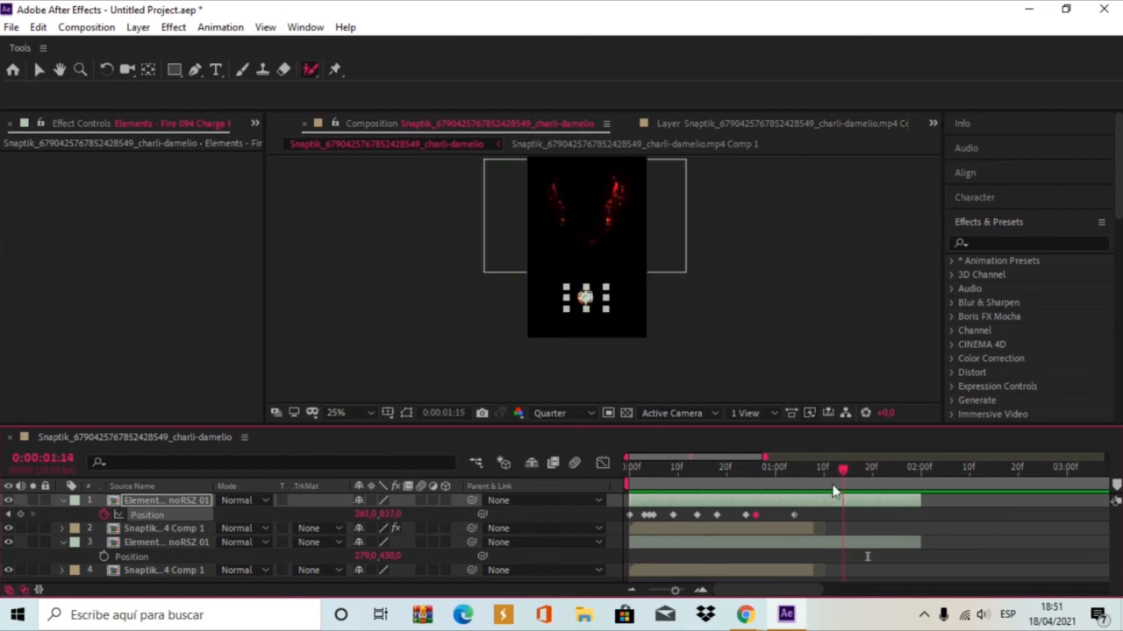
drag(844, 486, 783, 514)
scroll(516, 315, up, 3)
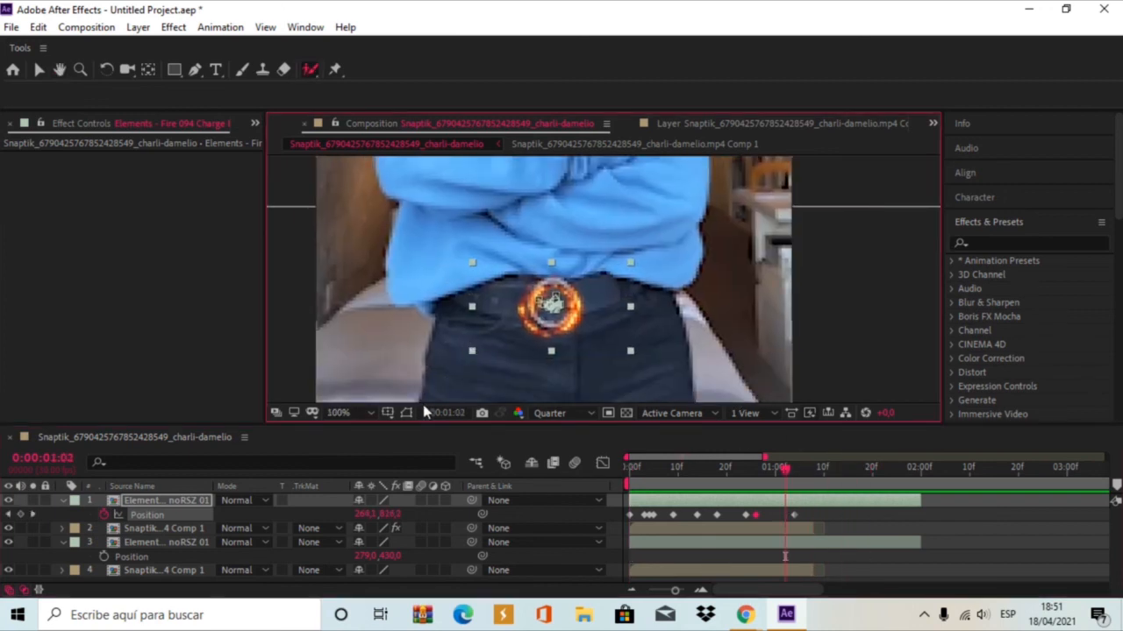
drag(399, 515, 396, 505)
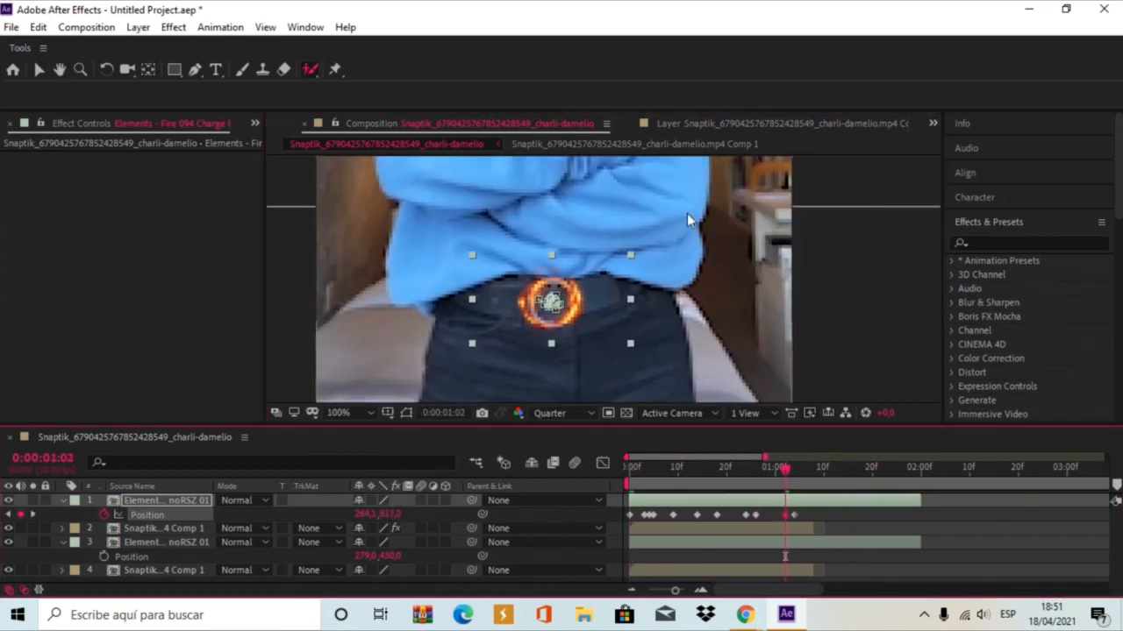
Play the full composition from the start to check the fire wings and the tracking of the belt ring.
scroll(690, 213, down, 4)
key(space)
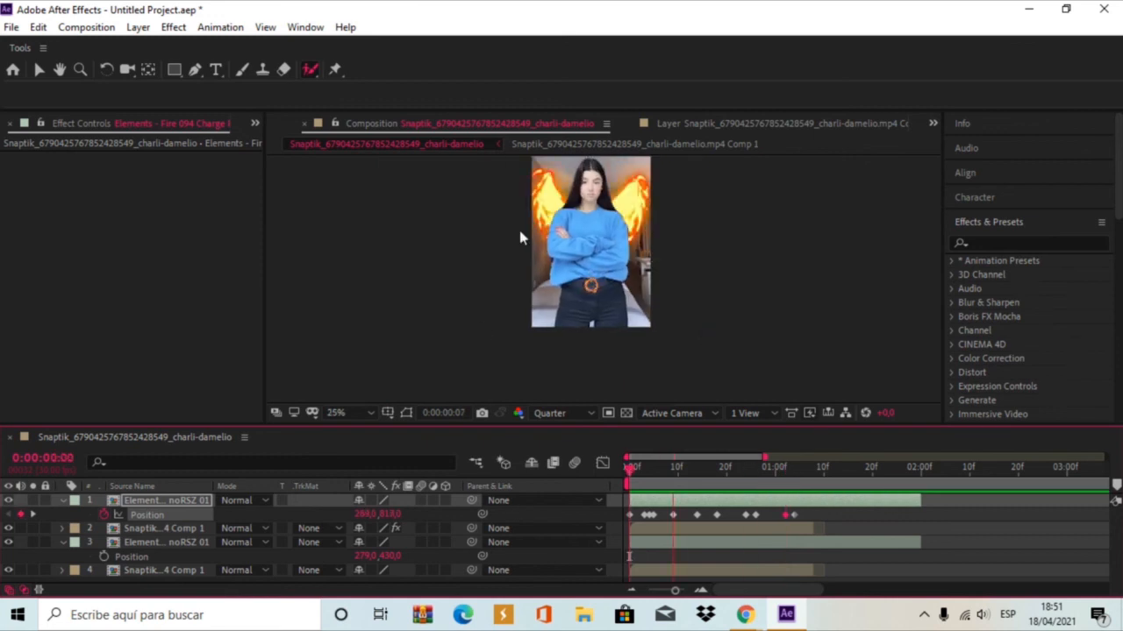
click(486, 258)
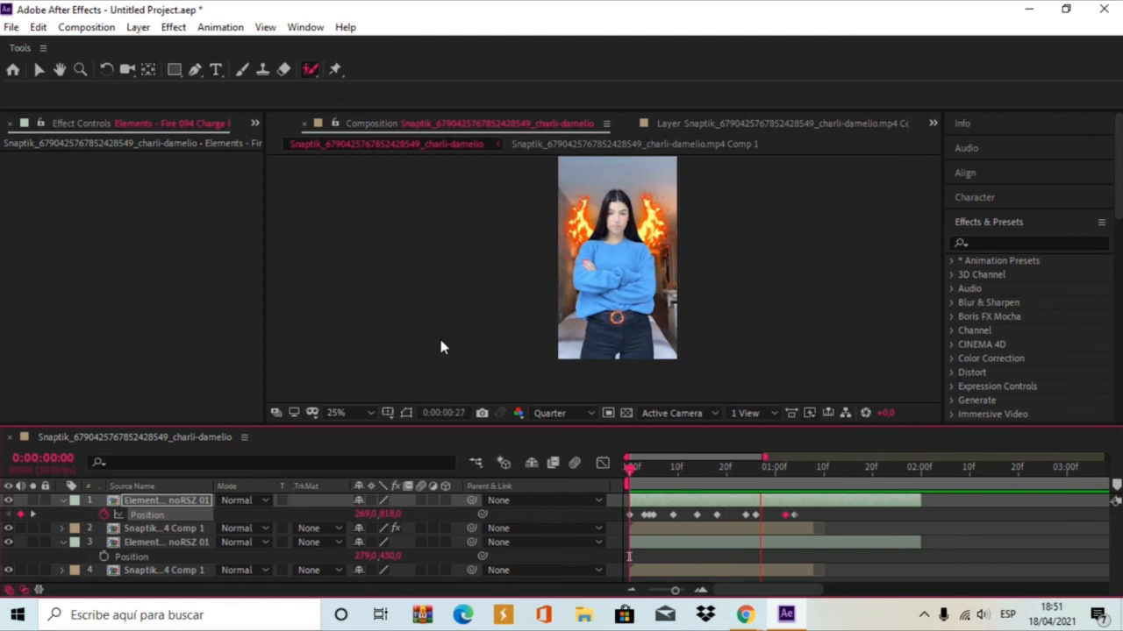
drag(816, 479, 523, 457)
key(space)
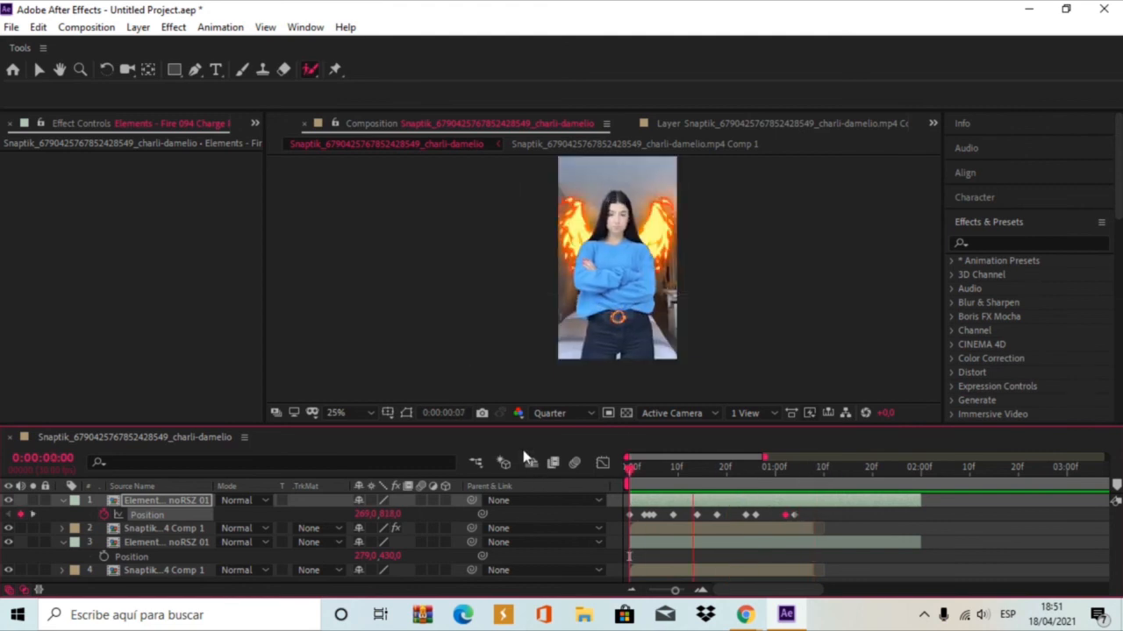
key(space)
key(space)
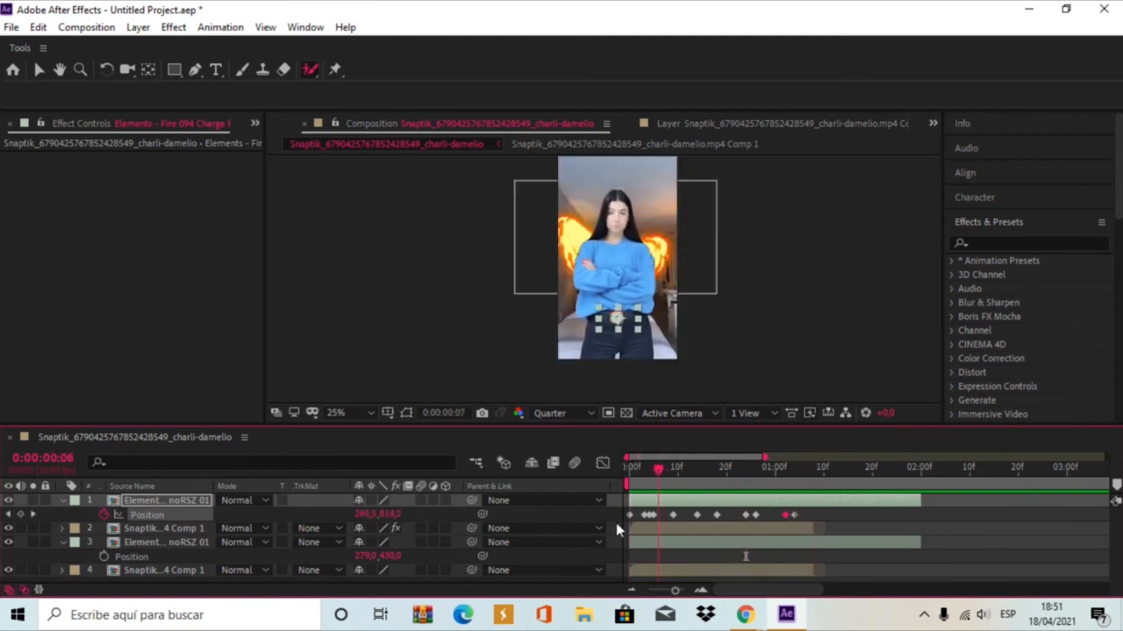
key(space)
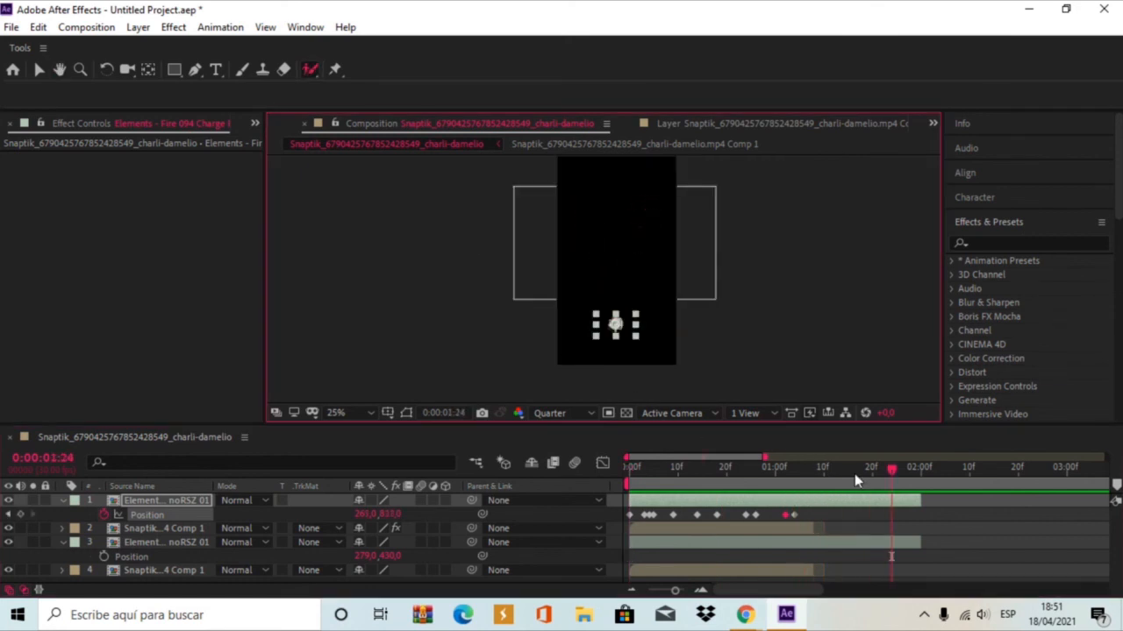
Export the composition by adding it to the Adobe Media Encoder queue.
click(11, 28)
mouse_move(175, 263)
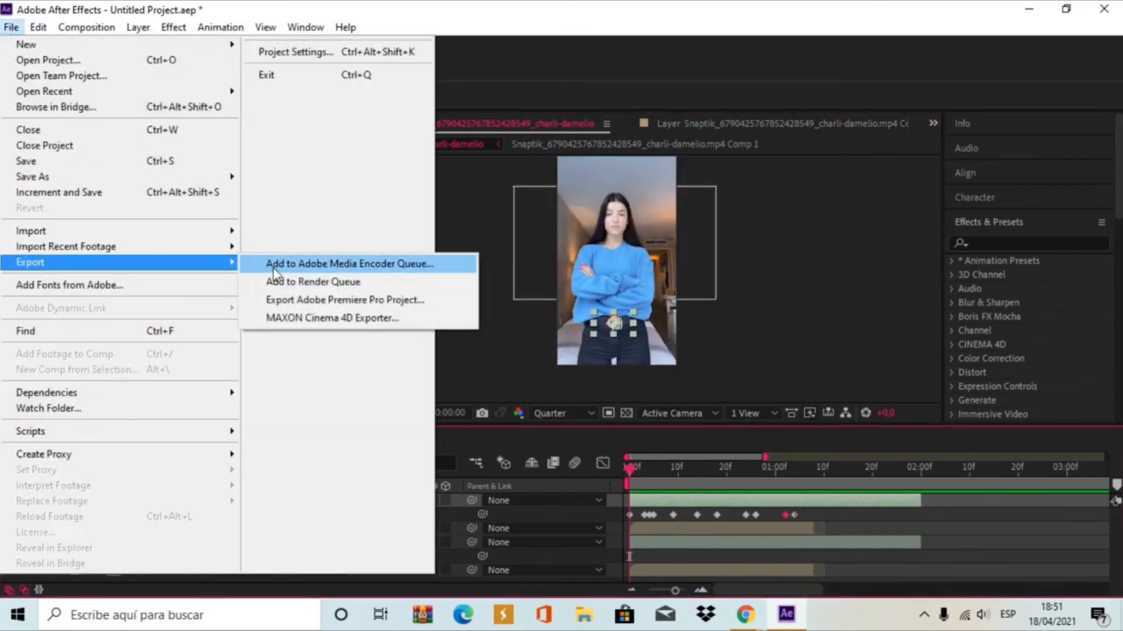
click(274, 264)
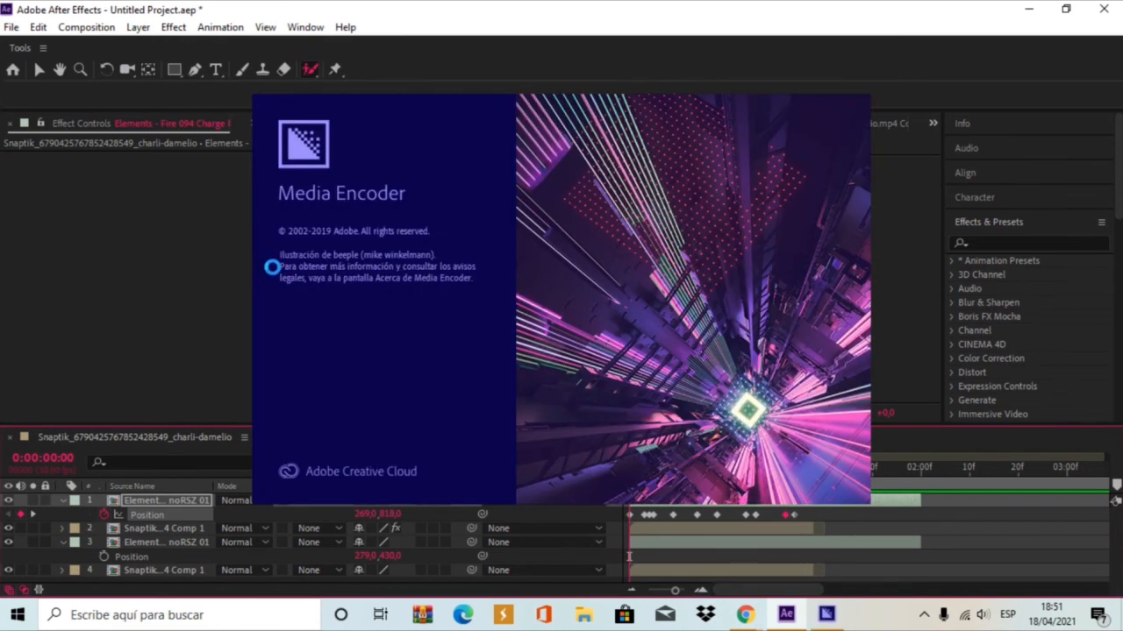